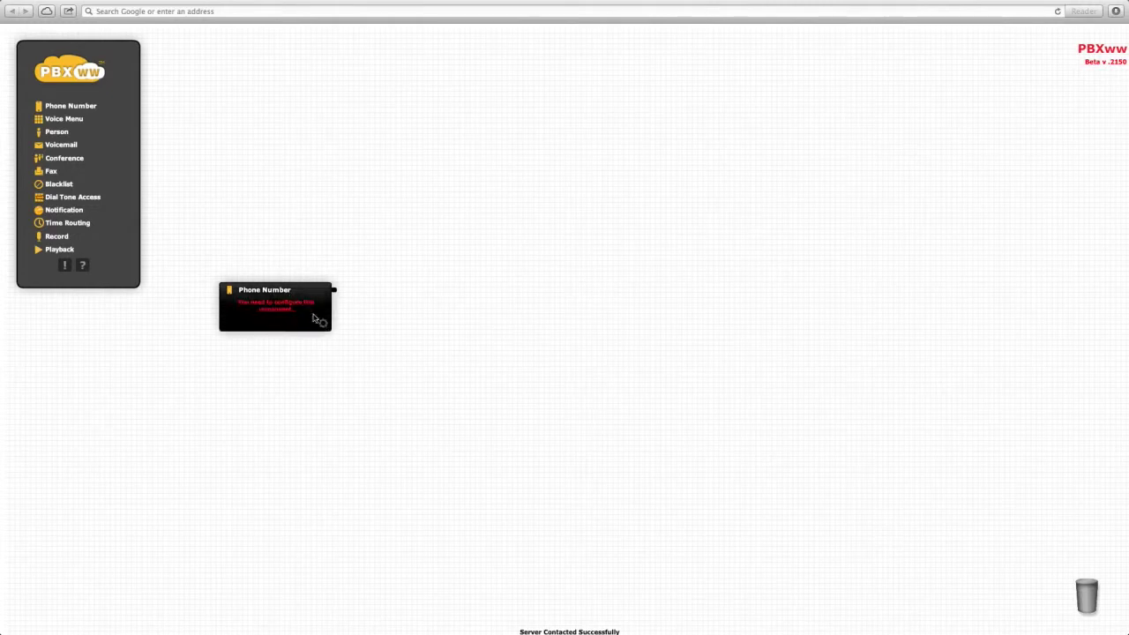
Step: Assign the first number from the Order Numbers list to the Phone Number node
click(323, 321)
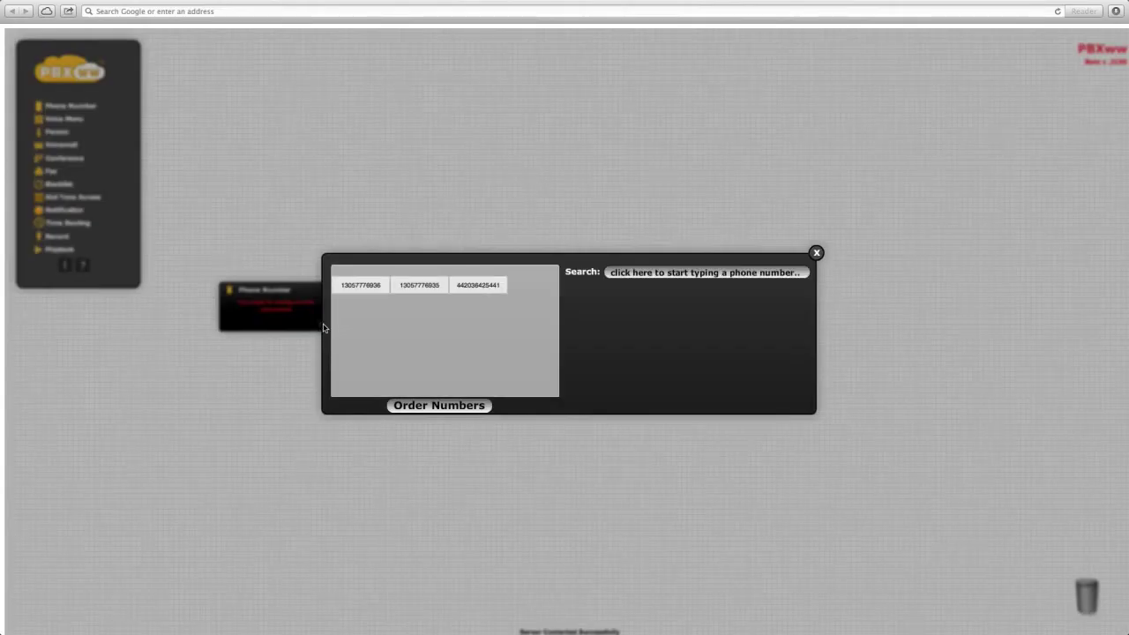
click(360, 285)
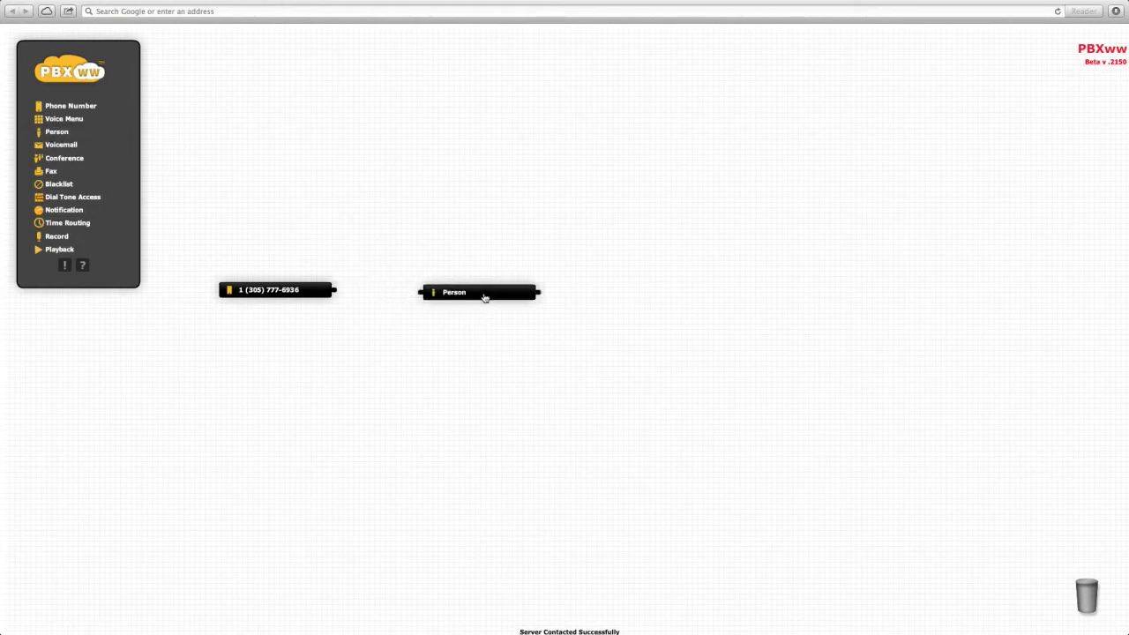
Step: Enter the person's first name on the Person node
click(526, 328)
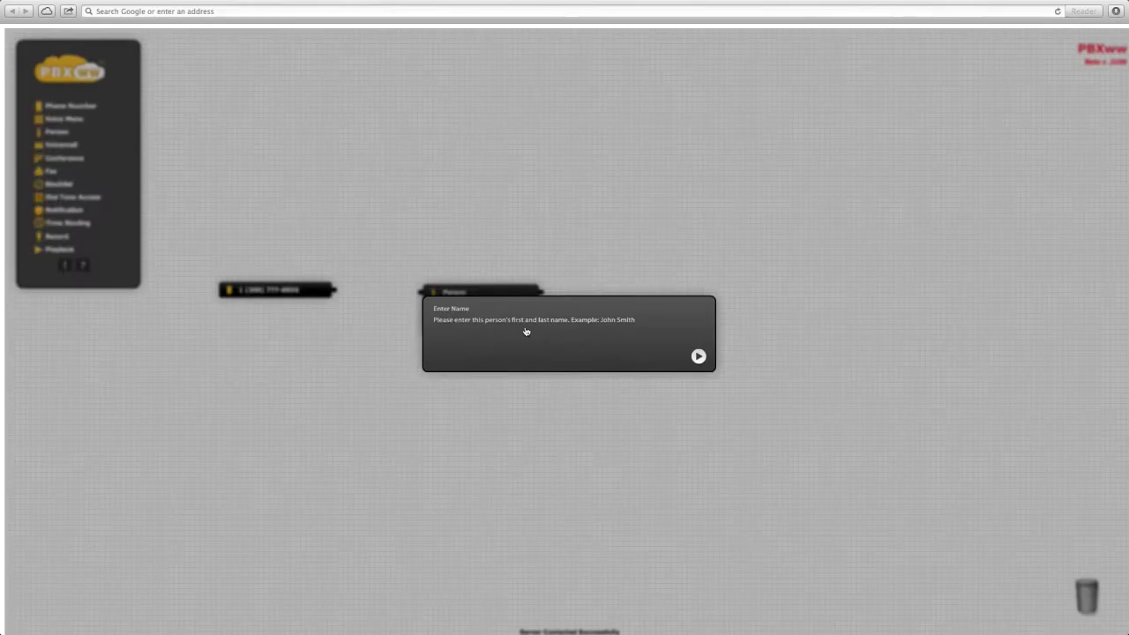
text(Bob)
key(Return)
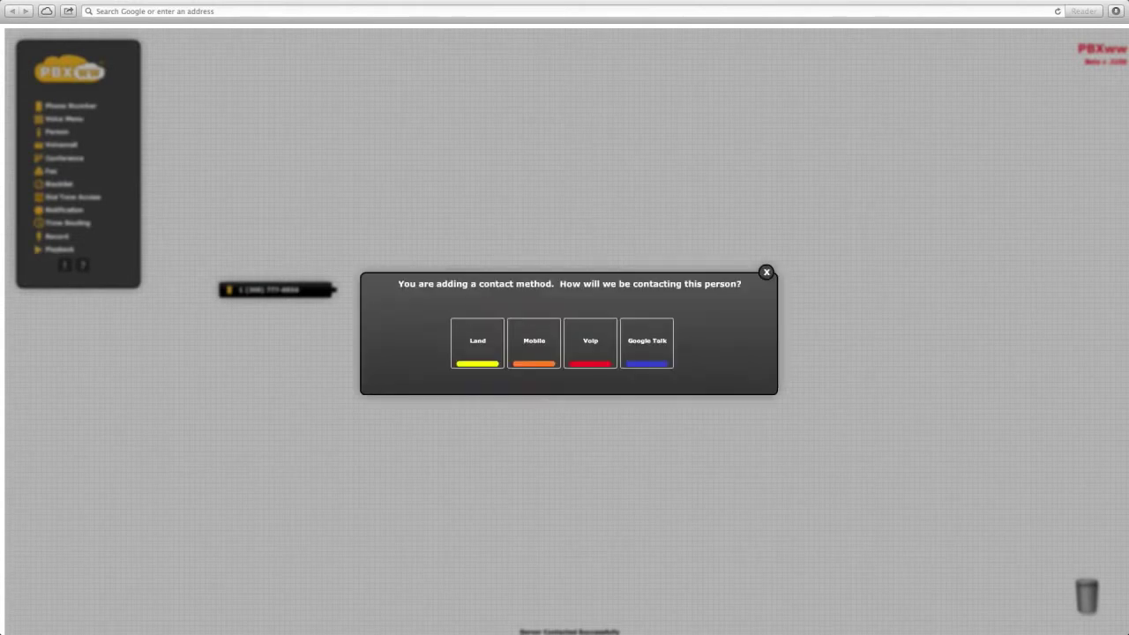
Step: Add a contact method named Mobile holding the person's mobile number
click(543, 341)
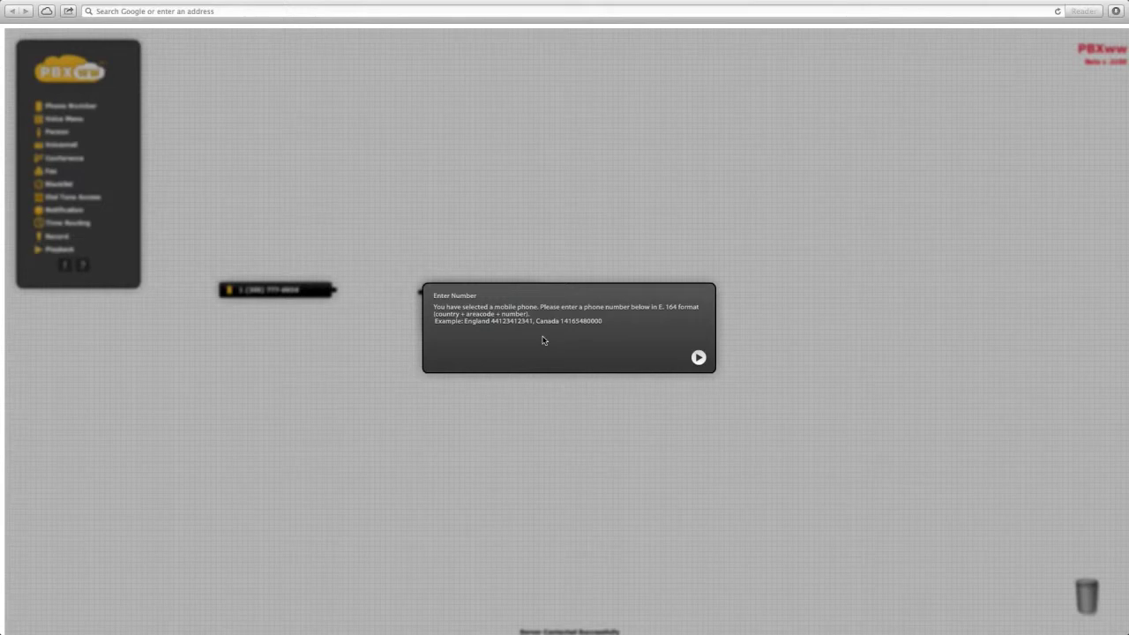
text(1 (416) 123-456)
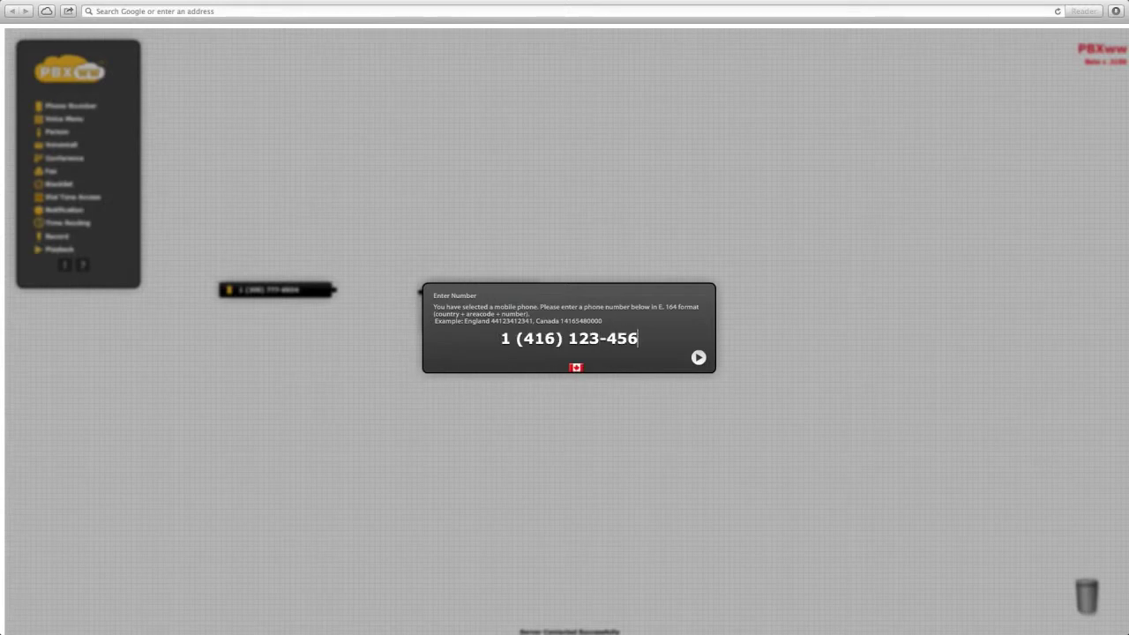
click(698, 358)
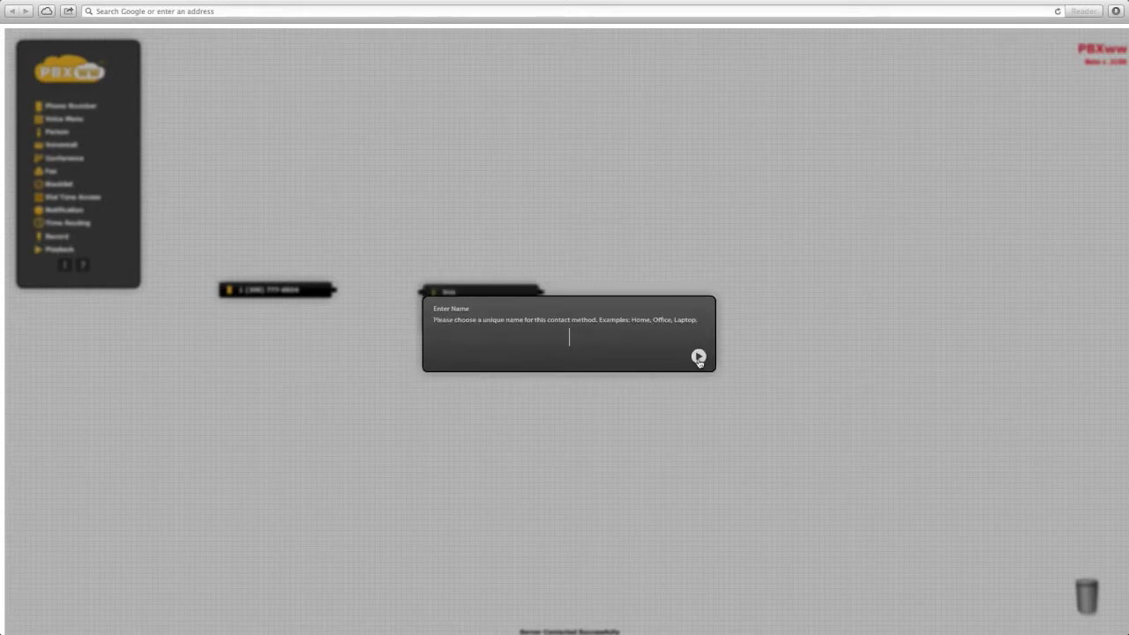
text(Mobile)
key(Return)
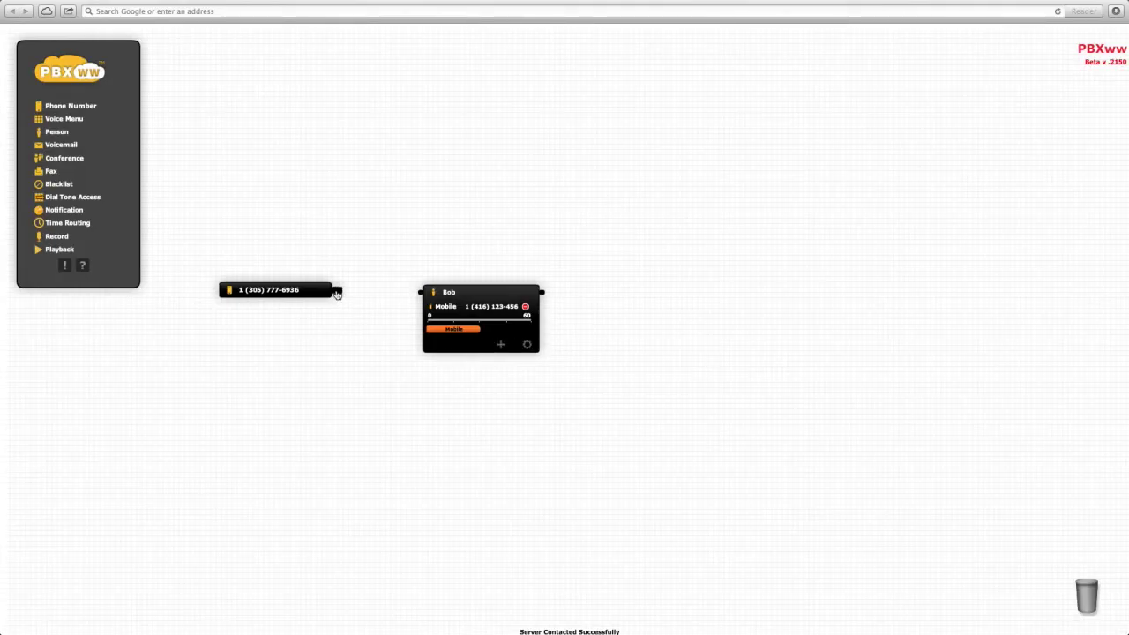
Step: Wire the phone number node's output to the person node
drag(336, 294, 420, 298)
click(485, 294)
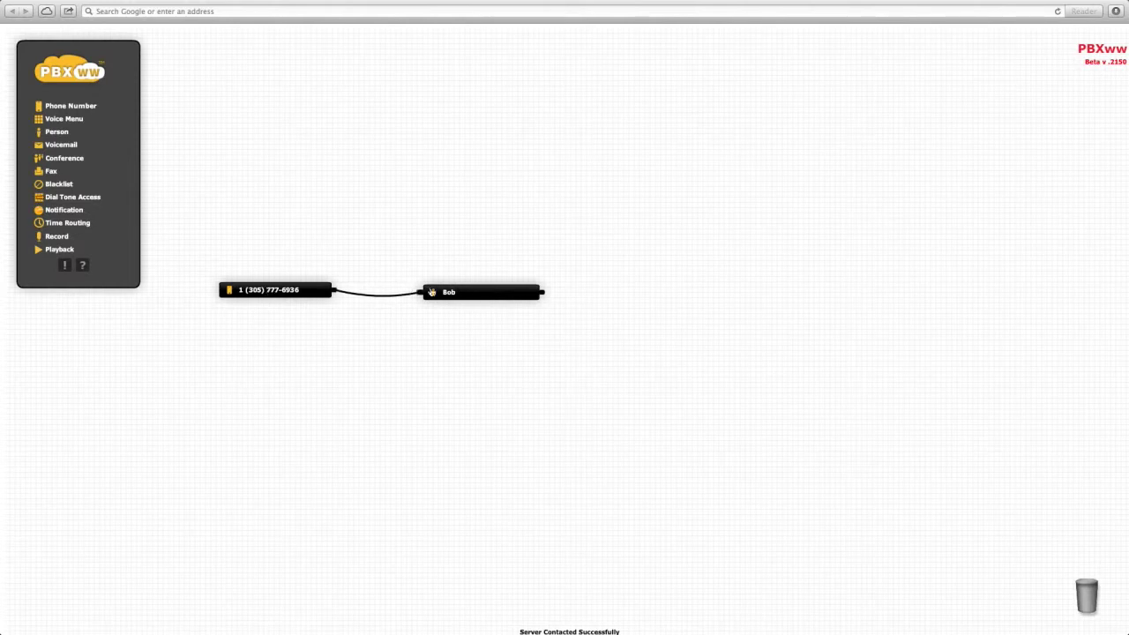
click(472, 296)
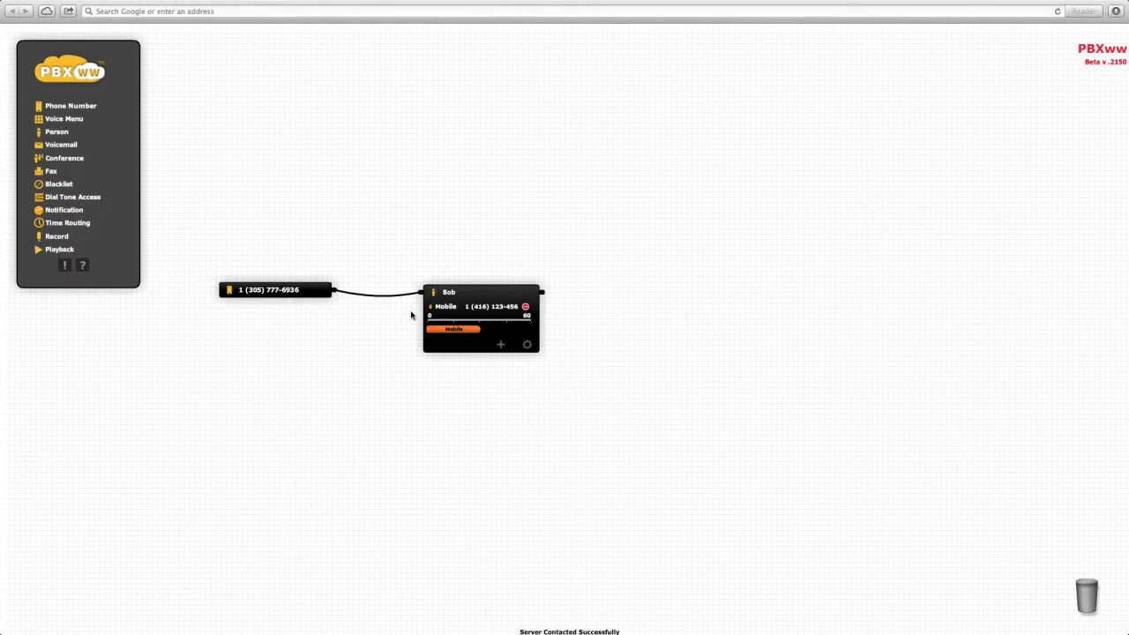
Step: Move the phone number and person nodes lower and further left
drag(293, 289, 153, 353)
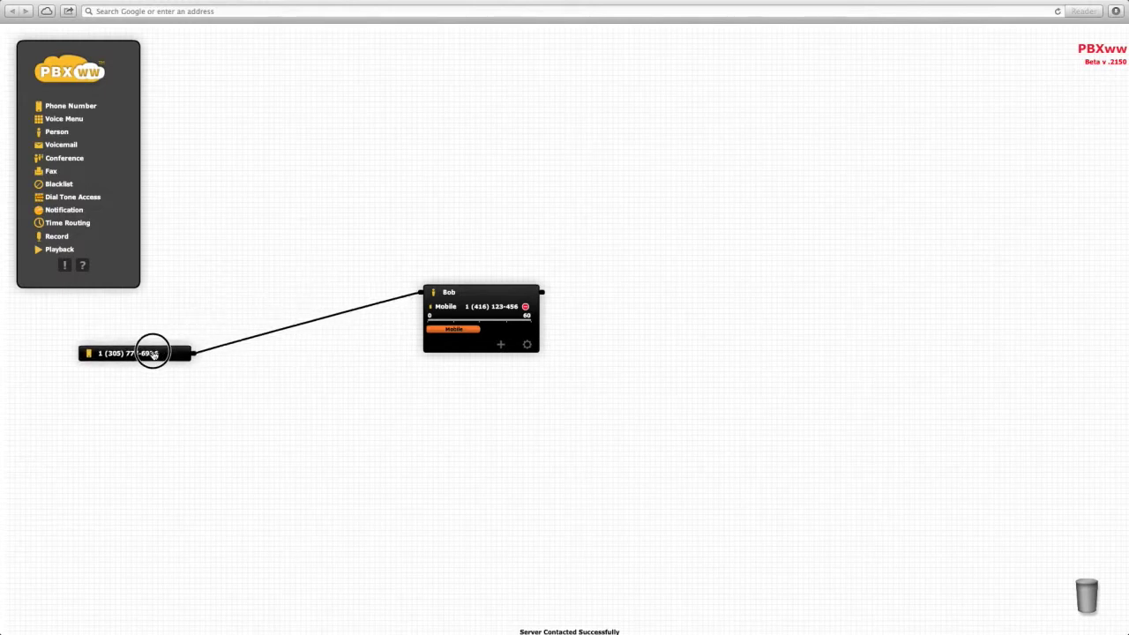
double_click(504, 291)
drag(491, 294, 401, 364)
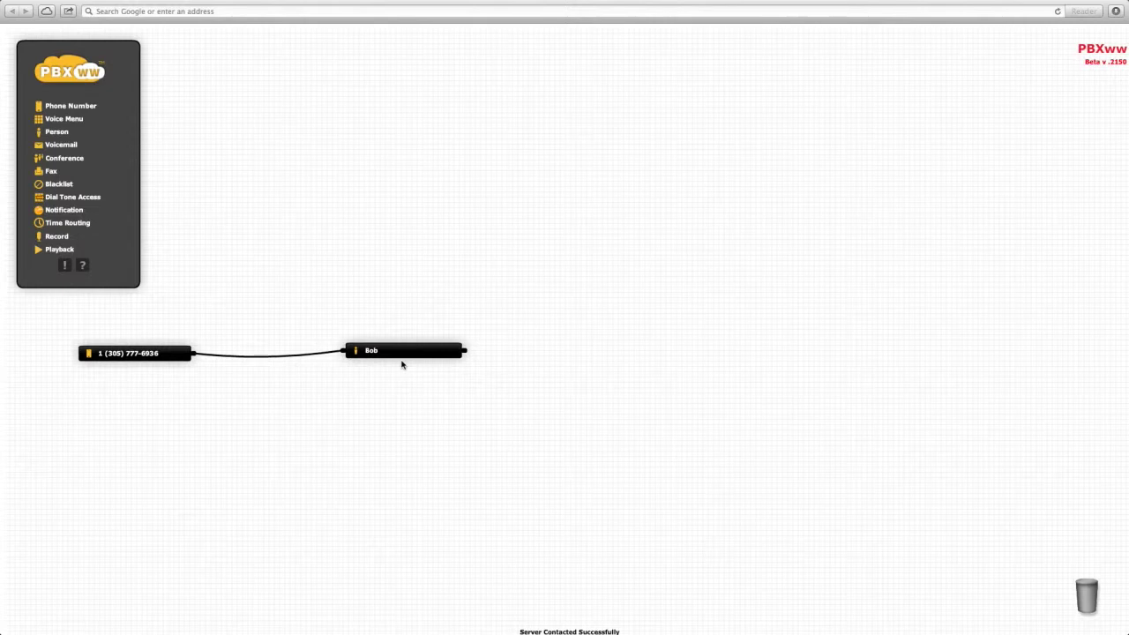
Step: Add a landline contact method named Office with the person's office number
double_click(409, 351)
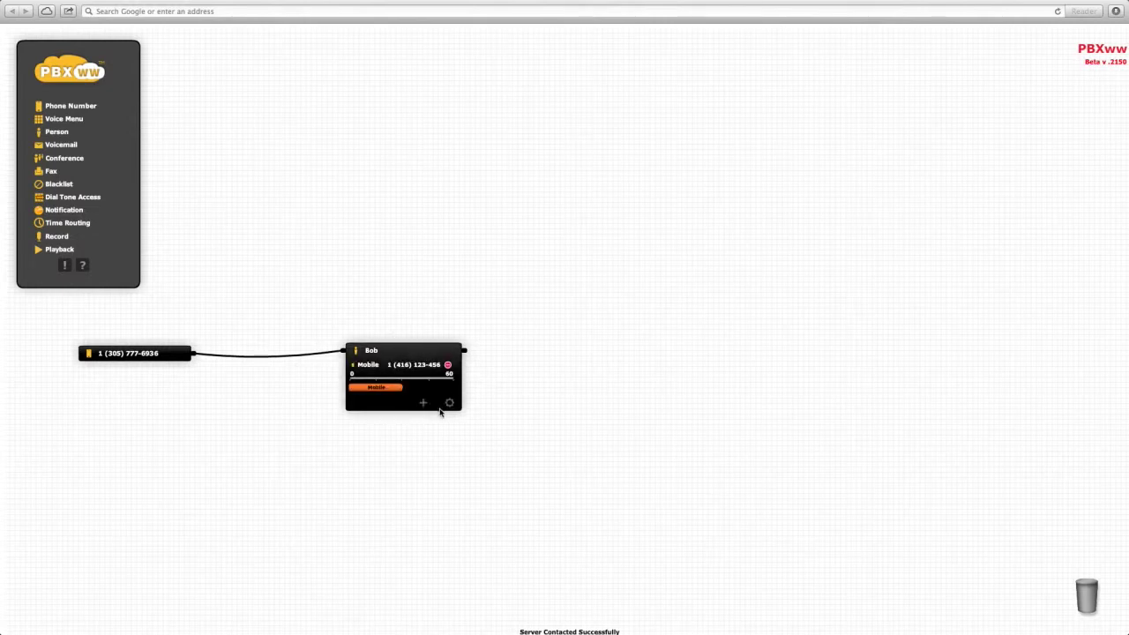
click(423, 405)
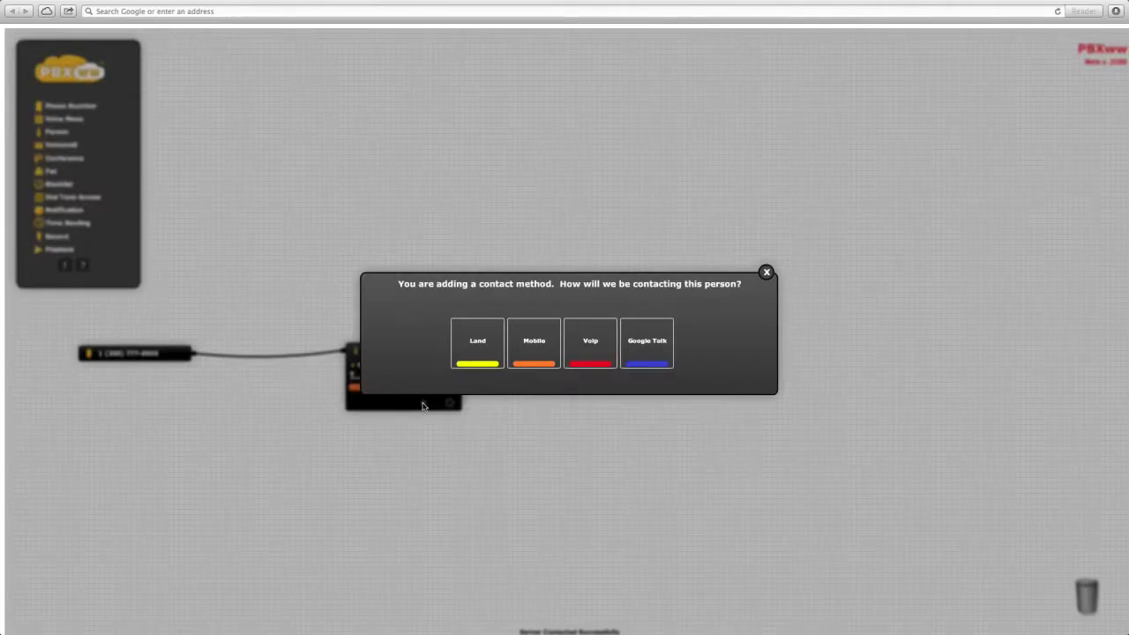
click(478, 344)
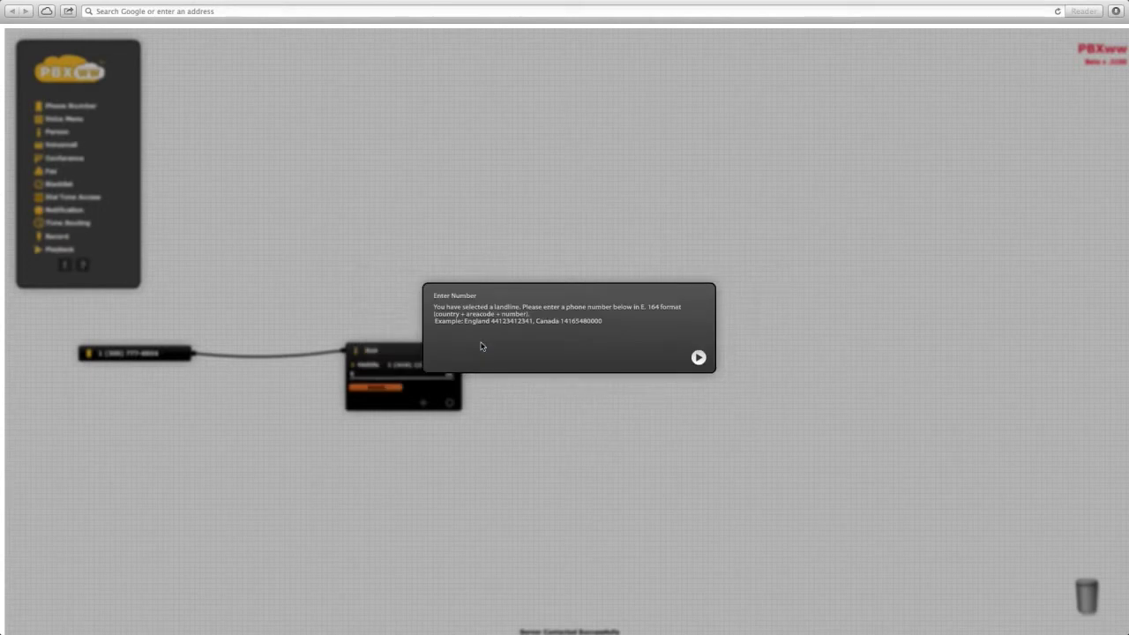
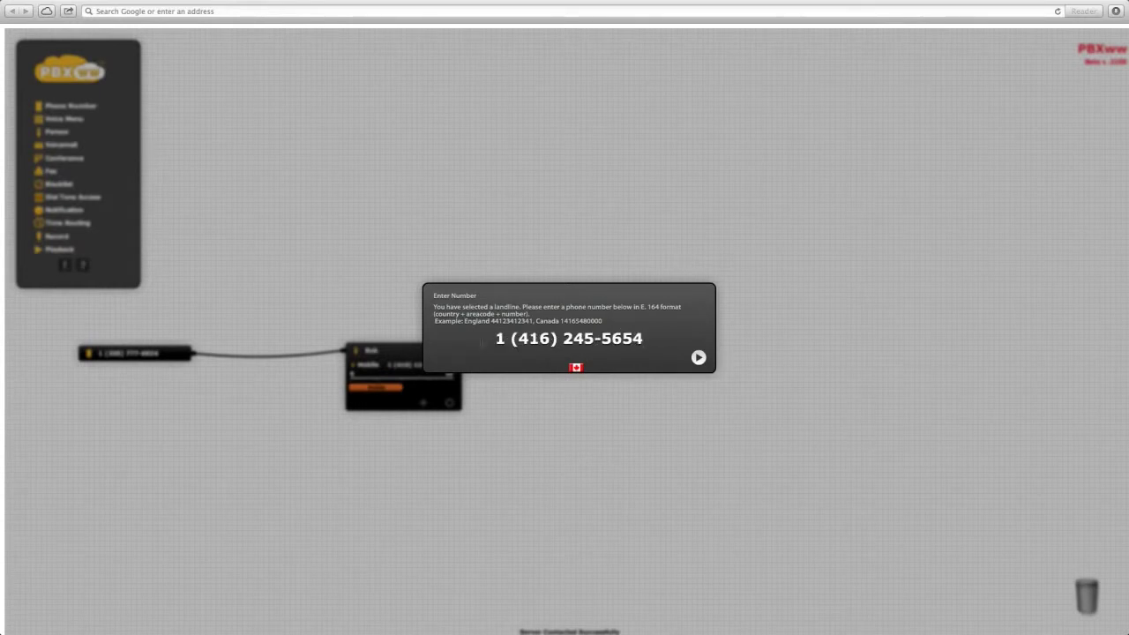
click(699, 356)
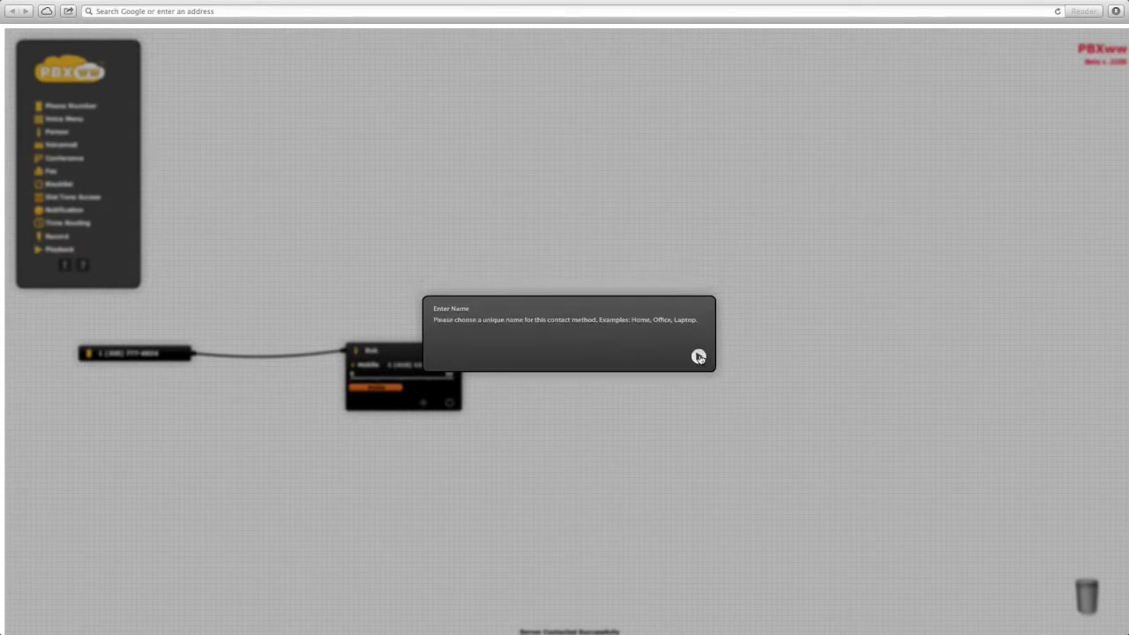
text(Office)
key(Return)
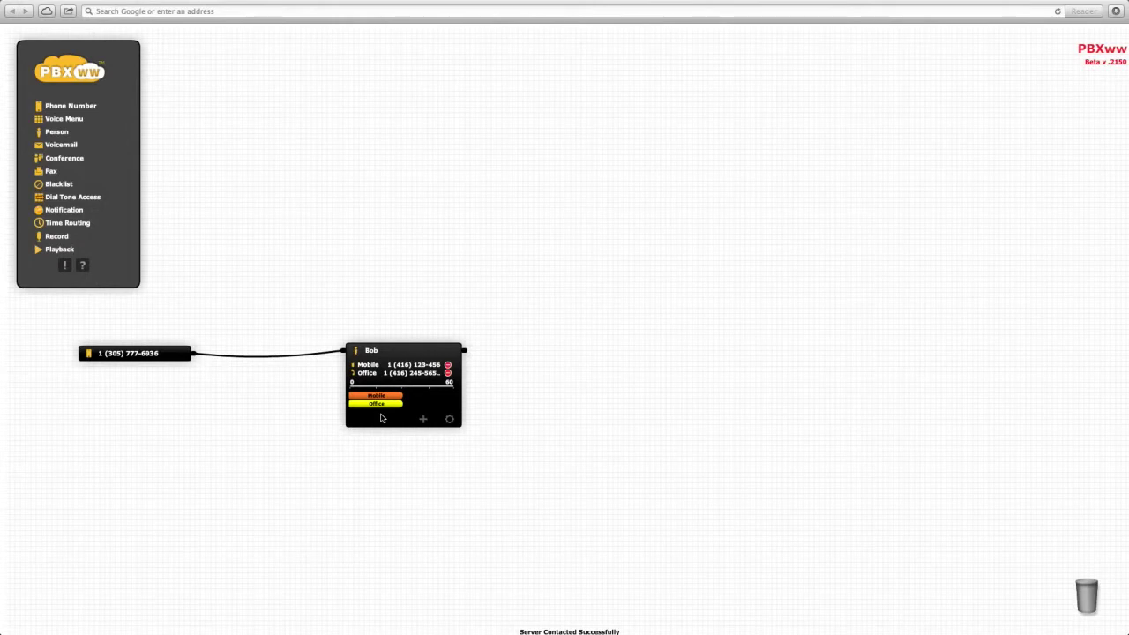
Step: Stretch the Office ringing bar across the full 0–60 timeline, then collapse the person node
drag(379, 404, 352, 408)
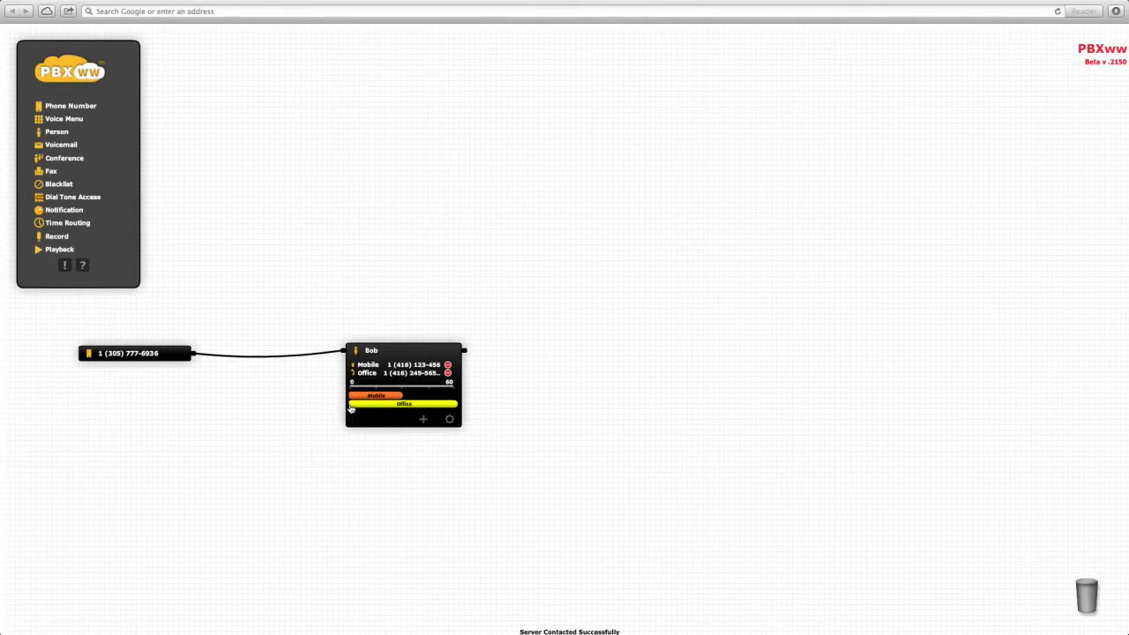
click(414, 352)
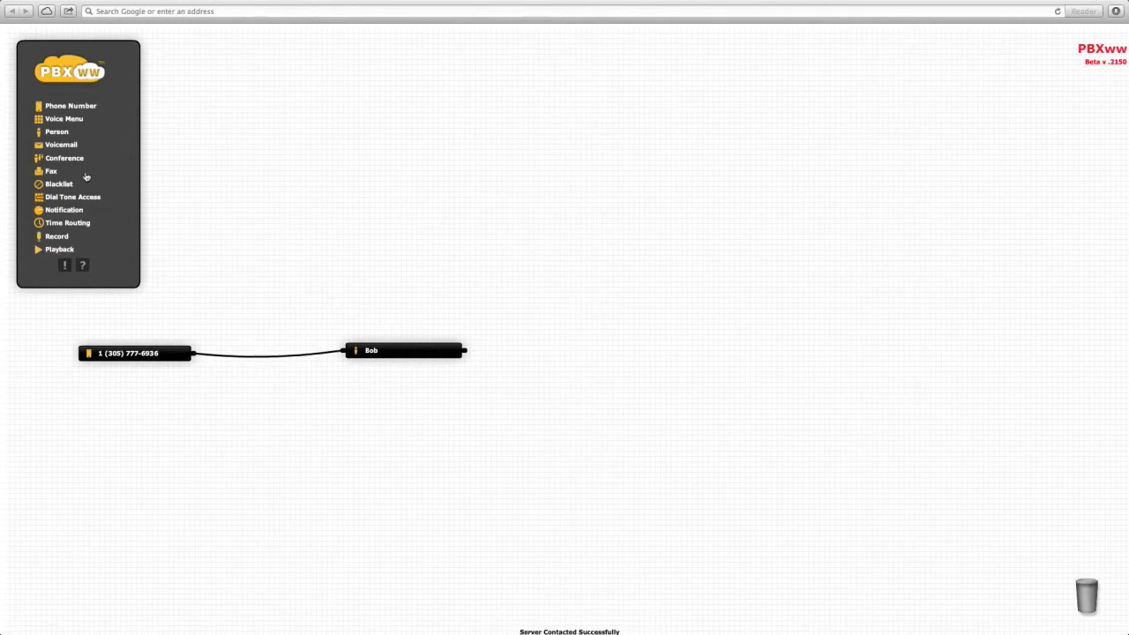
Step: Place a Voicemail node and set its delivery address to the person's e-mail
drag(60, 145, 731, 353)
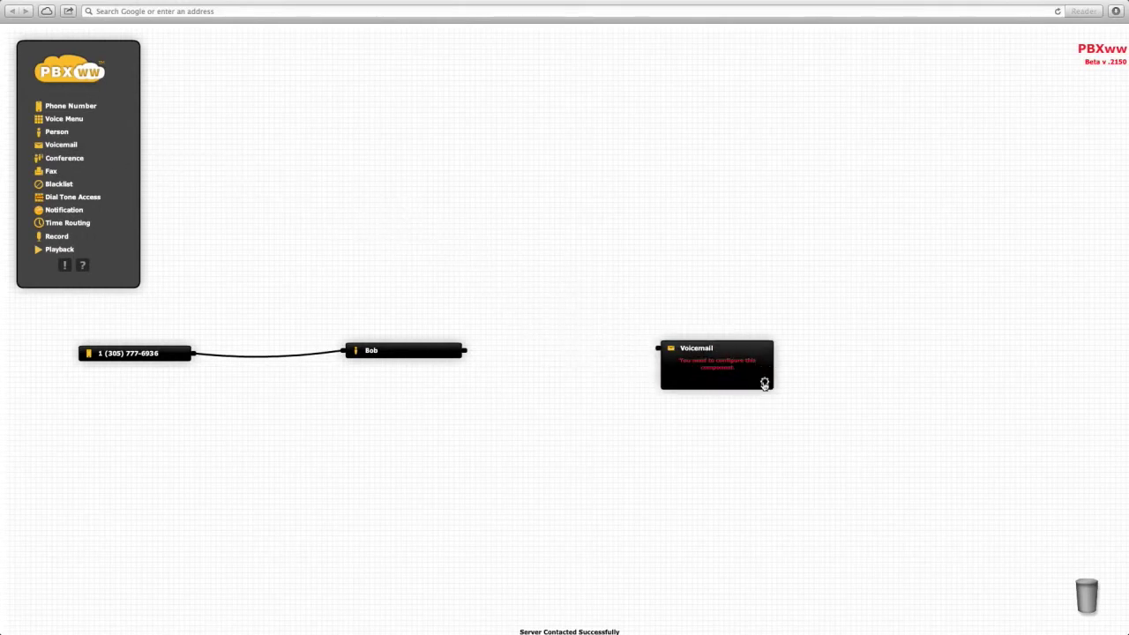
click(763, 381)
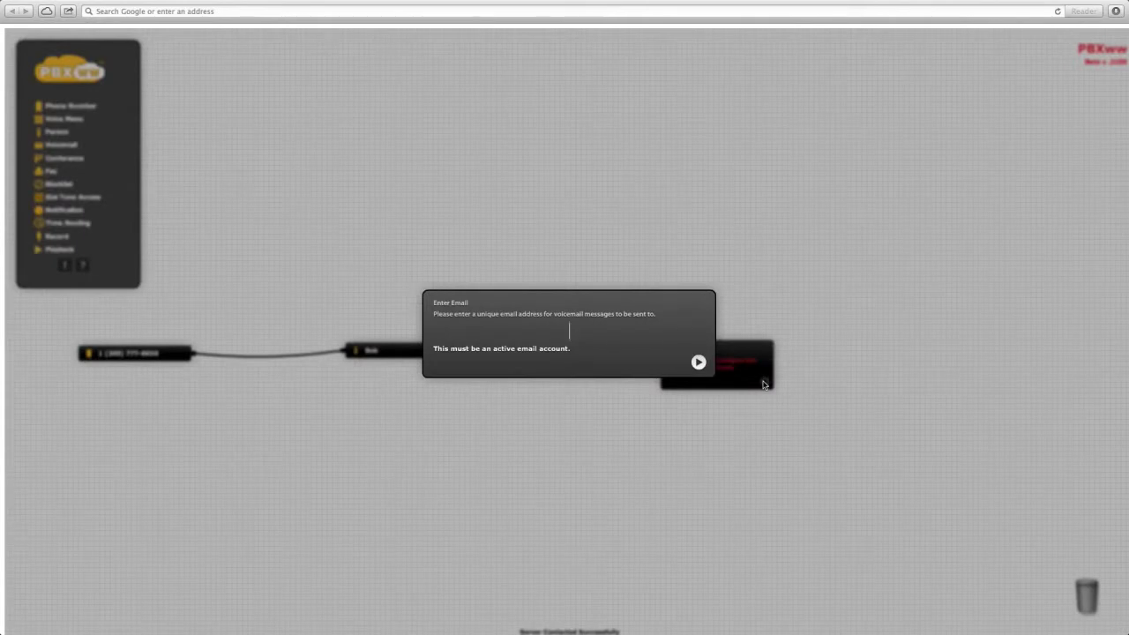
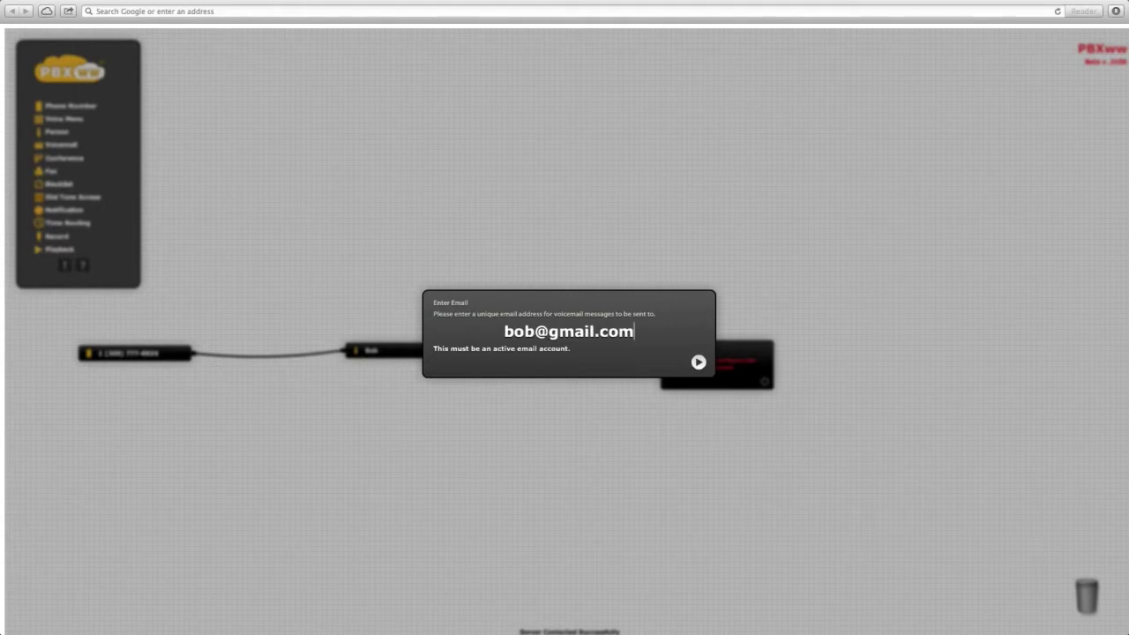
key(Return)
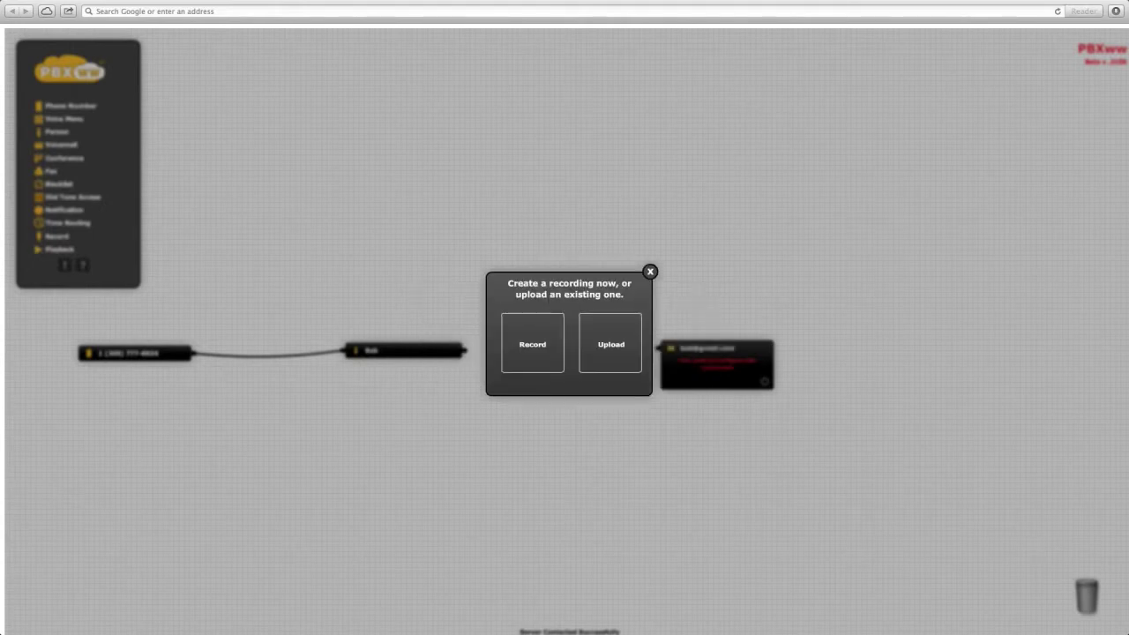
Step: Record a voicemail greeting with the microphone and upload it
click(540, 351)
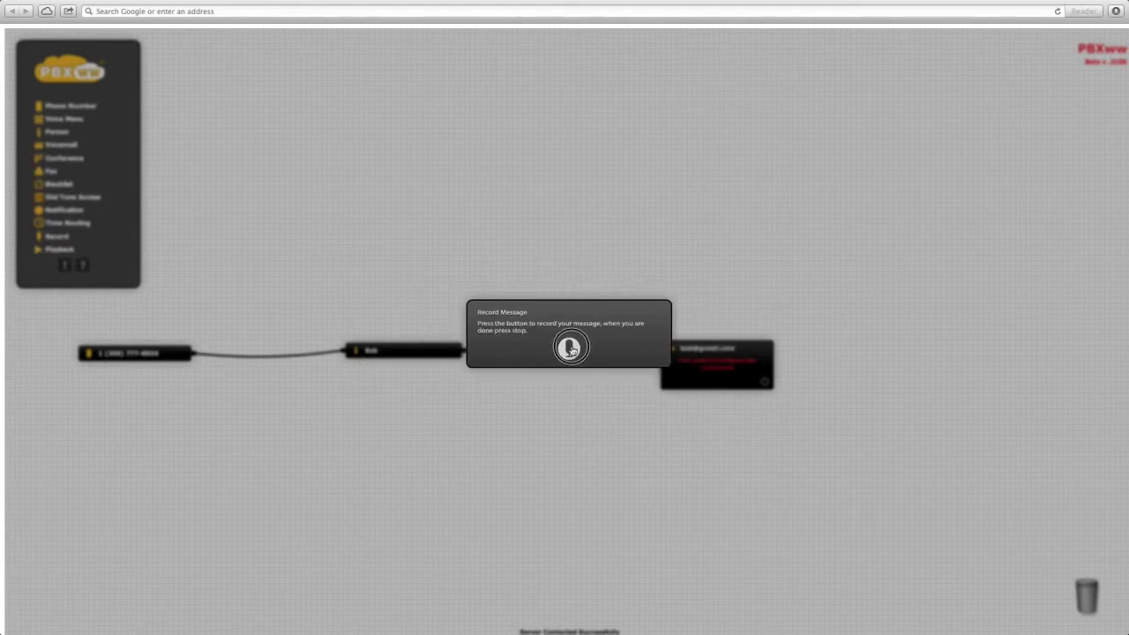
click(569, 350)
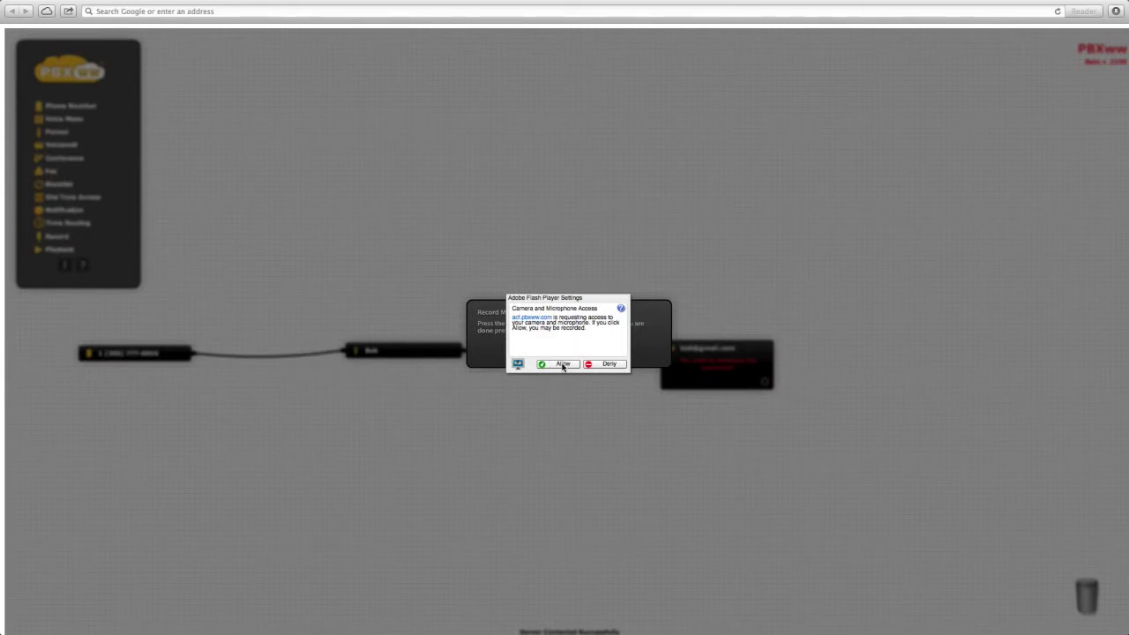
click(562, 364)
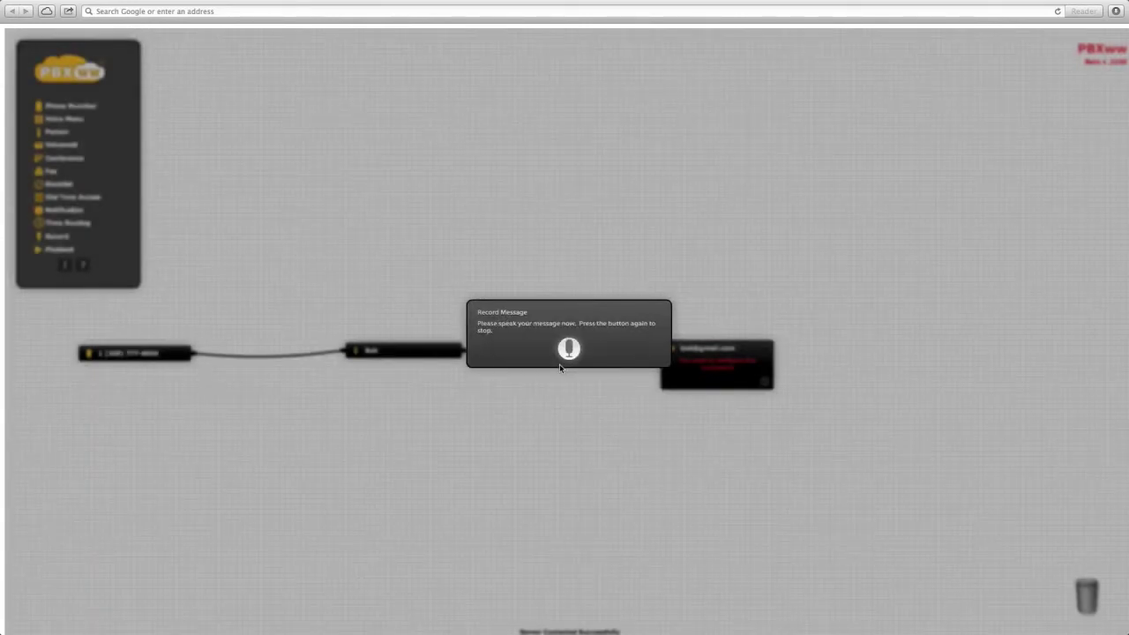
click(569, 349)
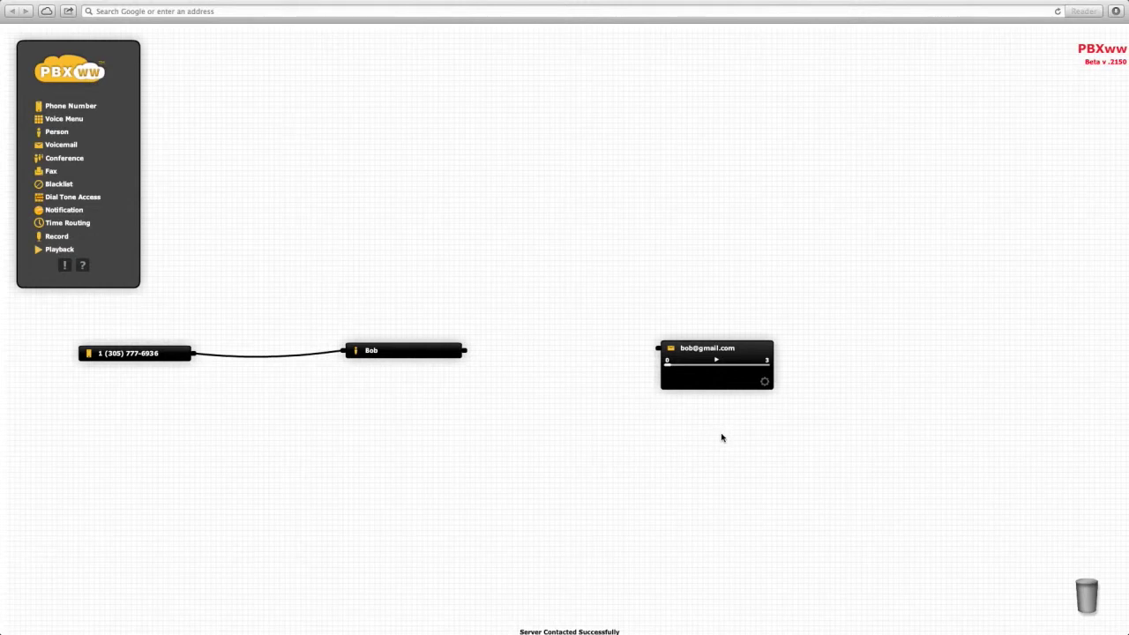
Step: Play back the greeting and wire the person node to the voicemail node
click(717, 360)
drag(475, 357, 657, 349)
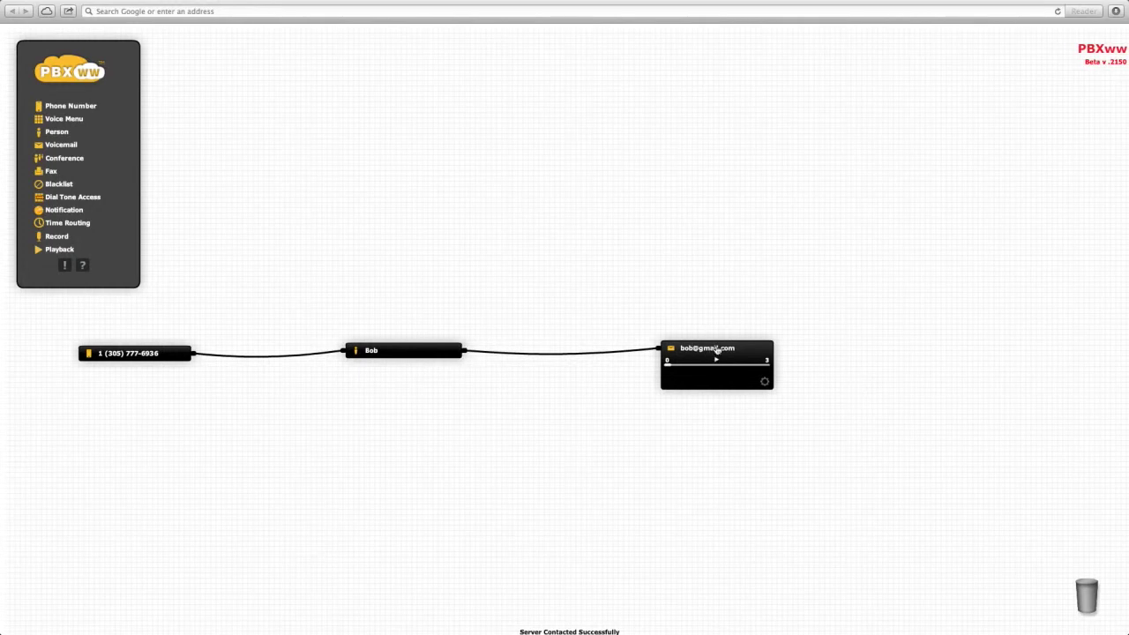
click(763, 353)
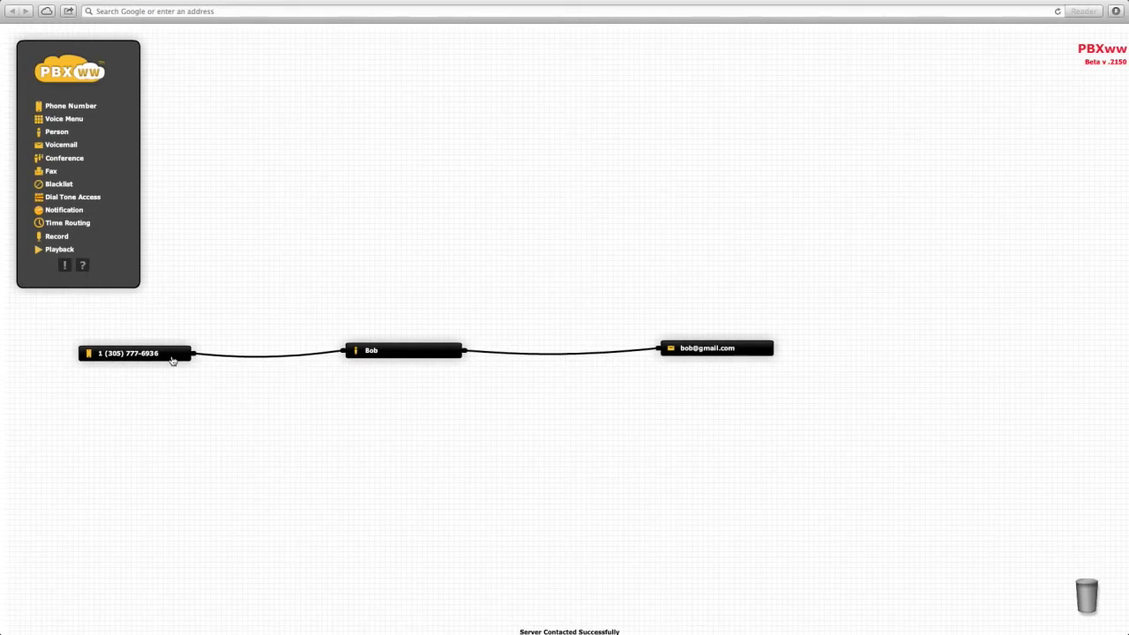
click(378, 359)
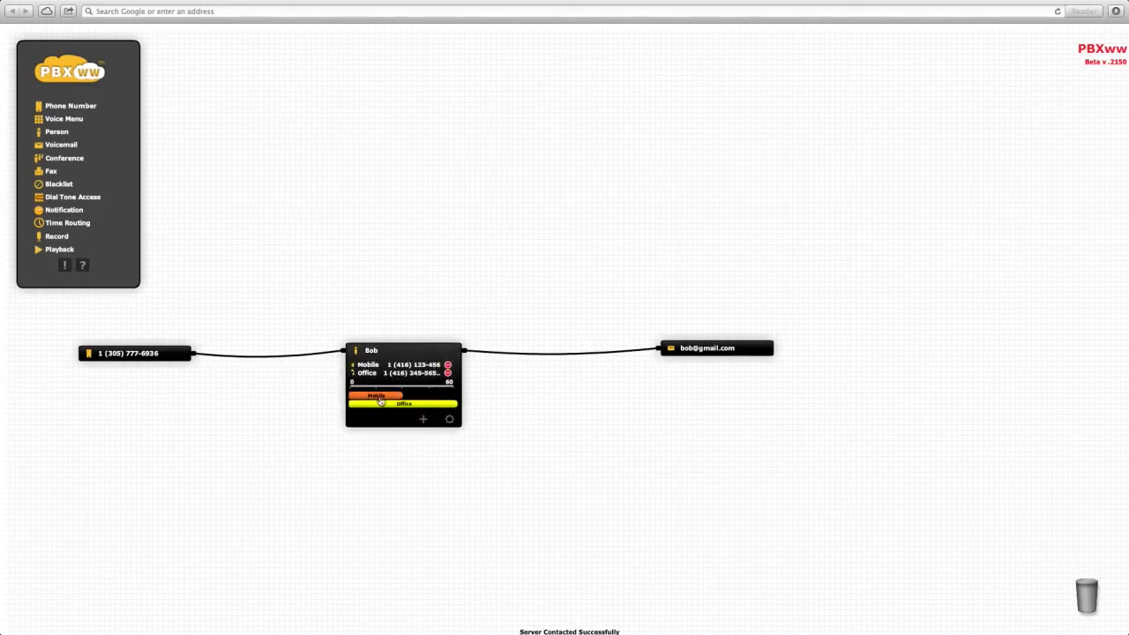
mouse_move(628, 355)
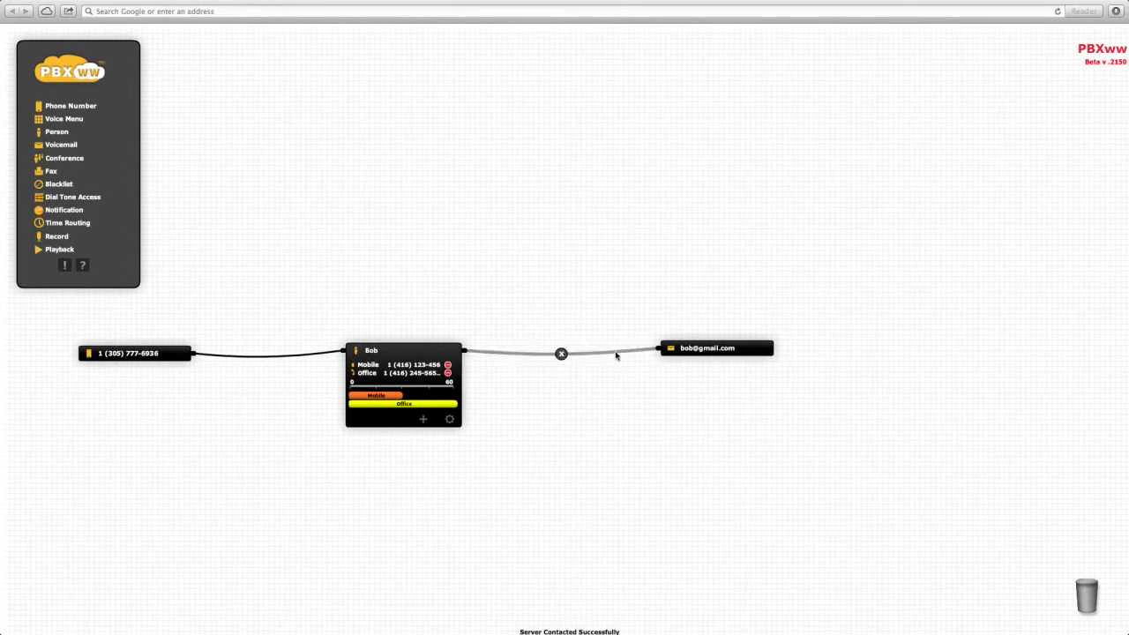
click(725, 353)
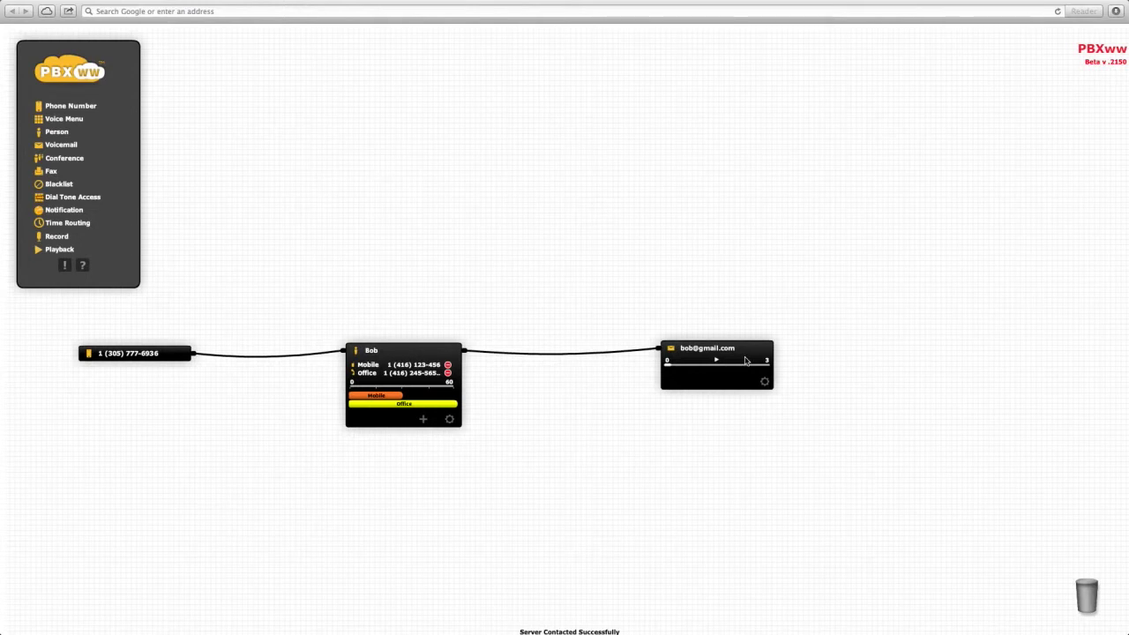
click(420, 353)
click(733, 349)
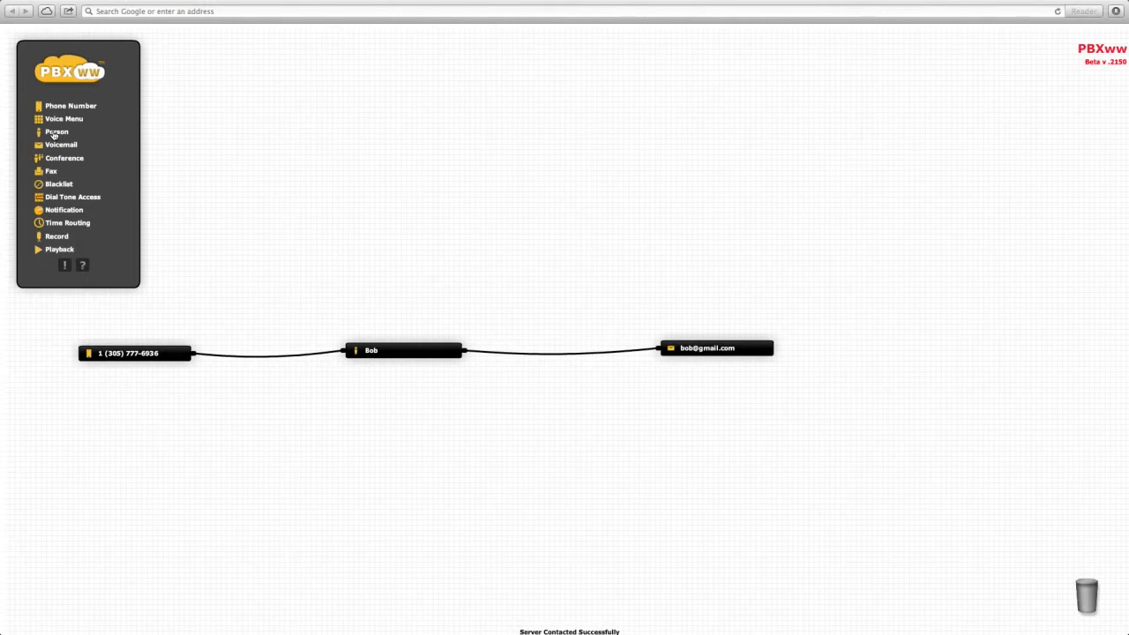
Step: Add a second Person node and enter the person's first name
drag(55, 135, 603, 321)
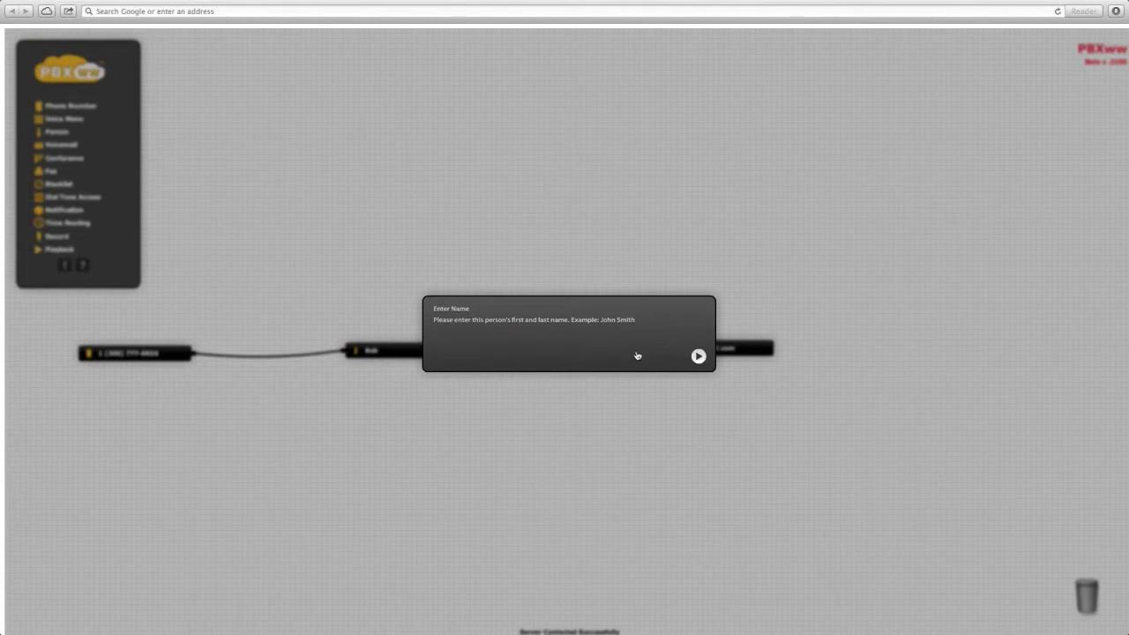
text(Pete)
key(Return)
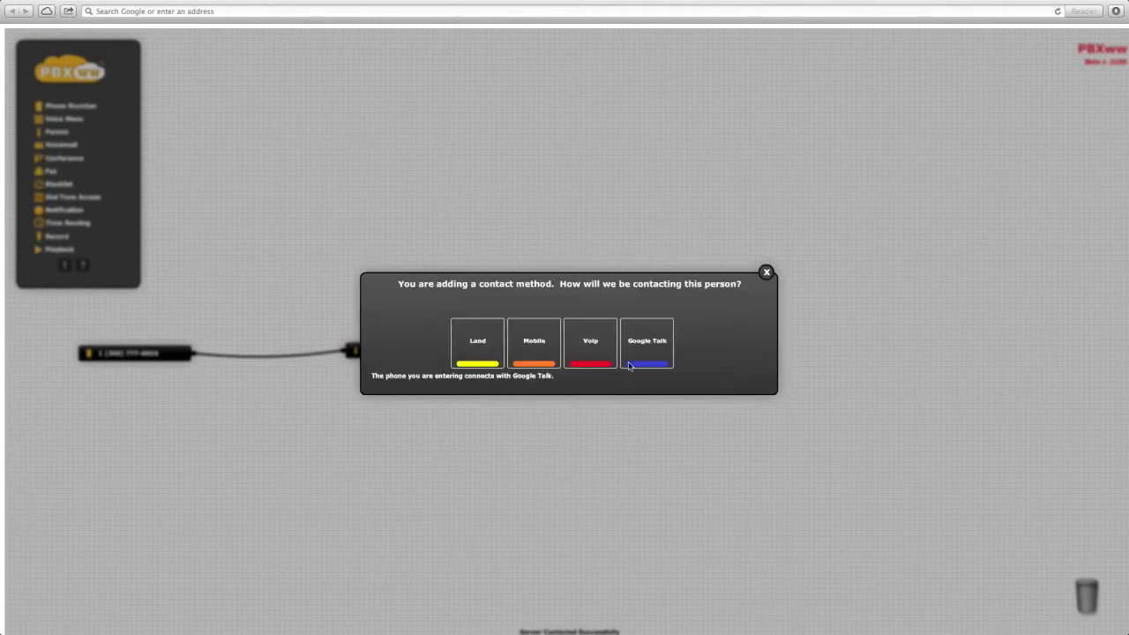
Step: Add a contact method named Mobile holding the second person's mobile number
click(541, 345)
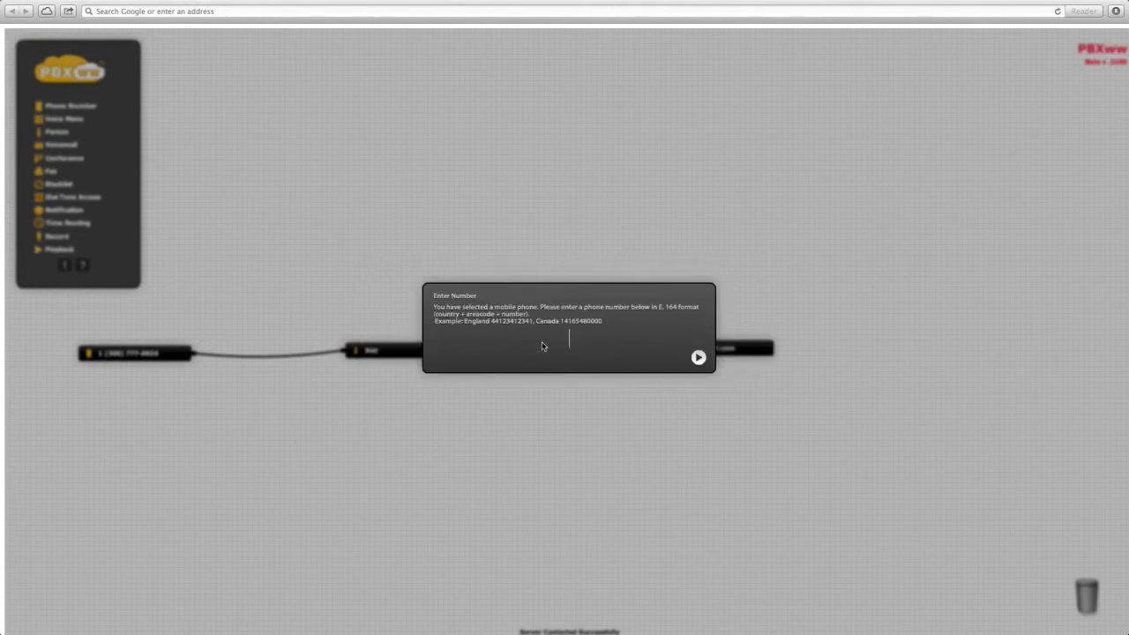
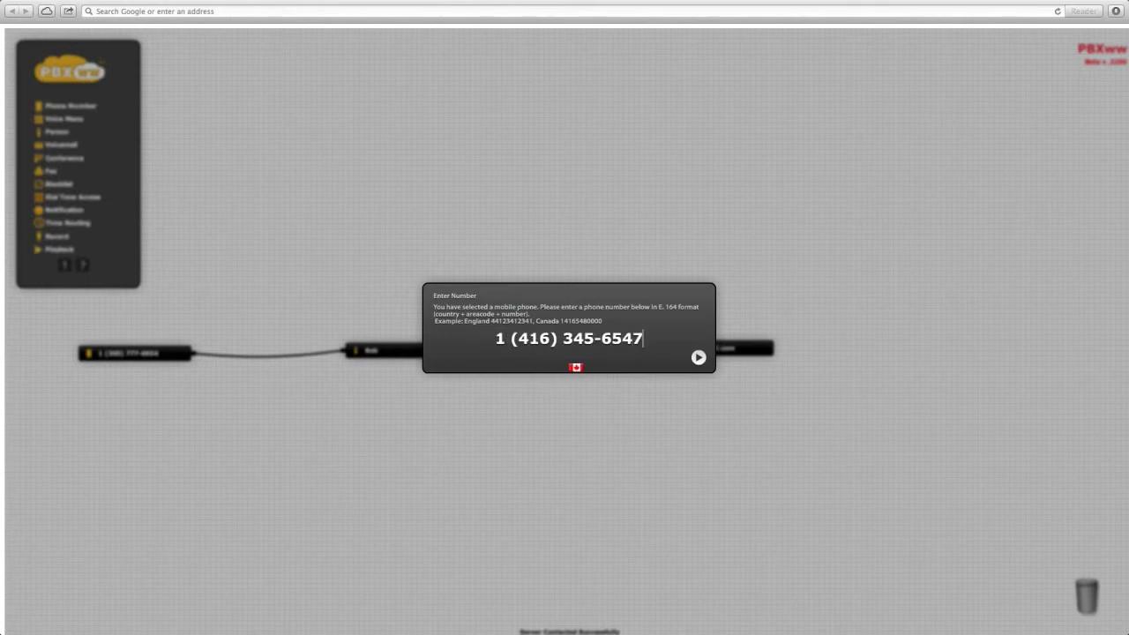
click(699, 357)
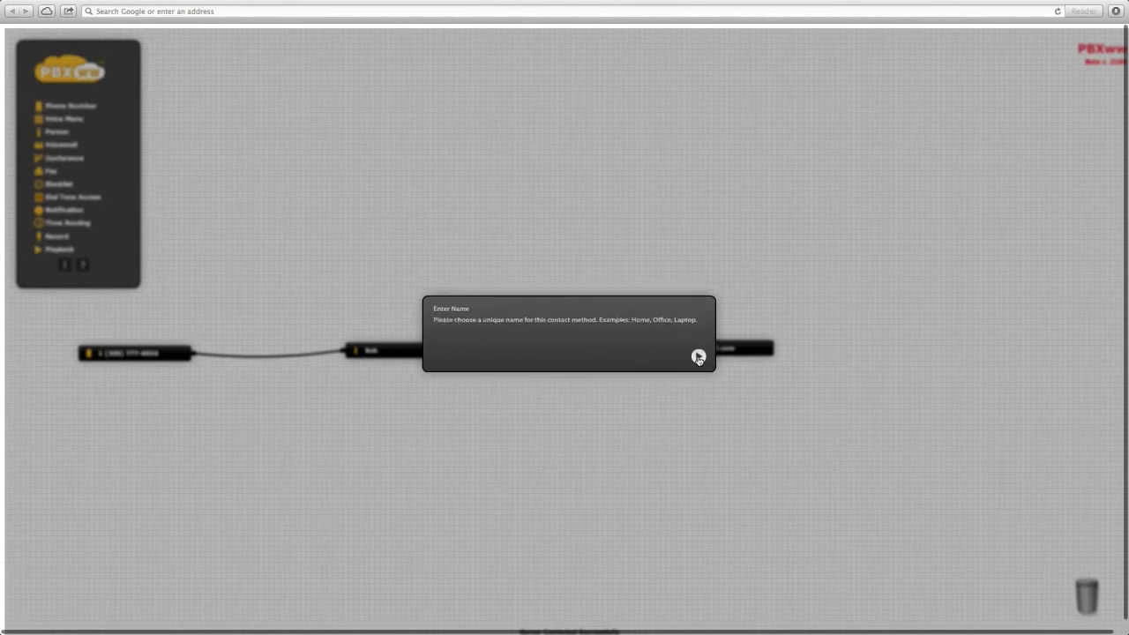
text(Mobile)
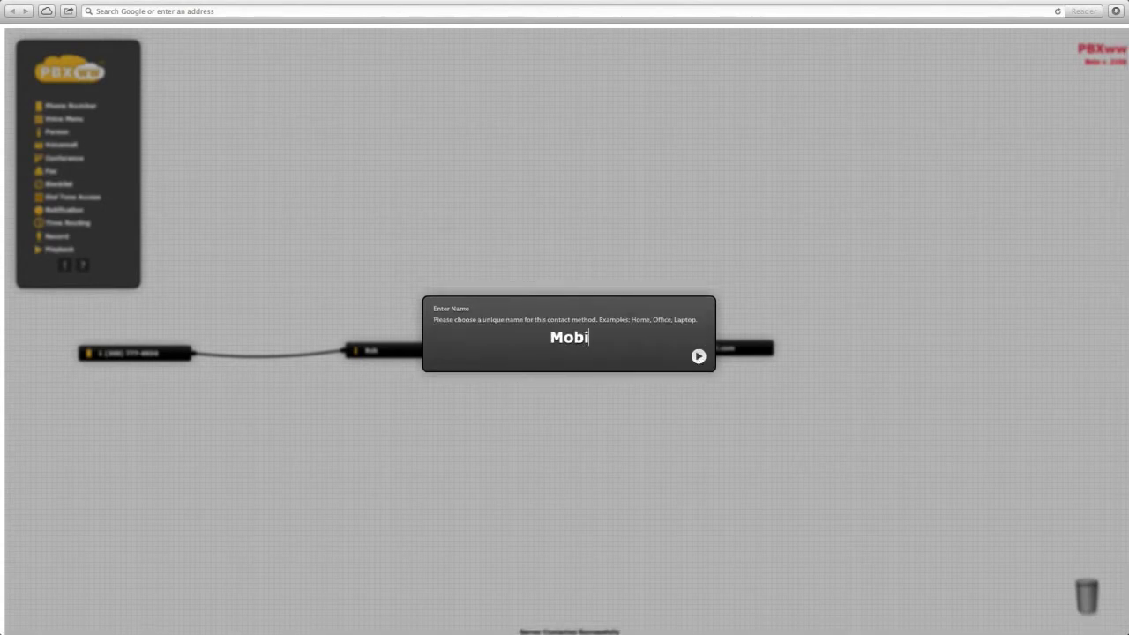
key(Return)
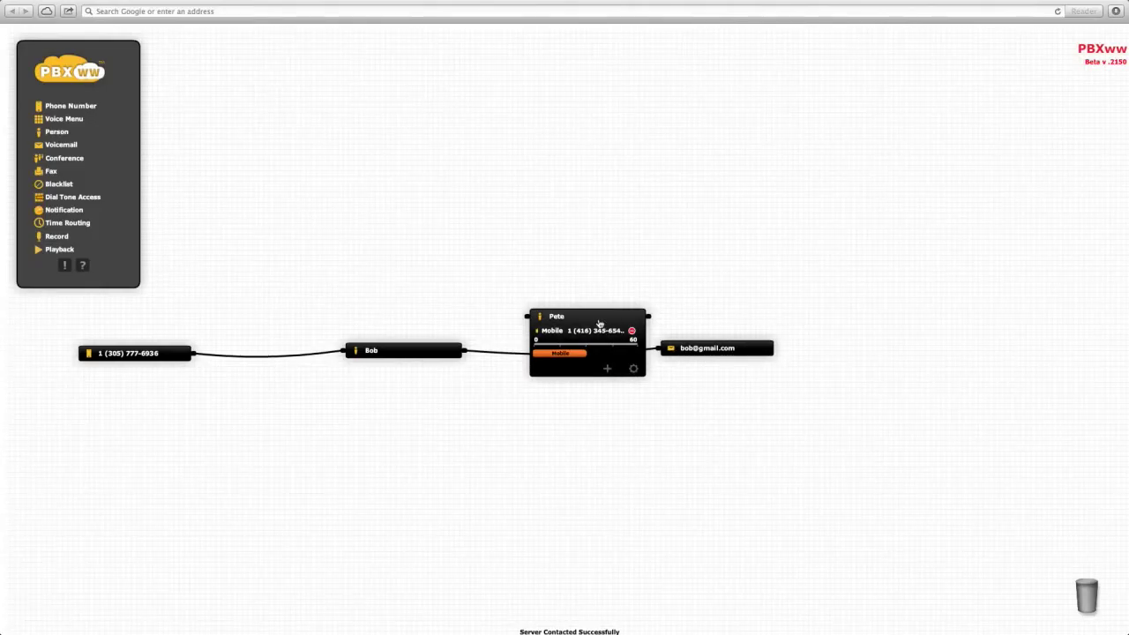
Step: Rewire the chain so the first person routes to the second, which routes to voicemail
drag(597, 323, 595, 423)
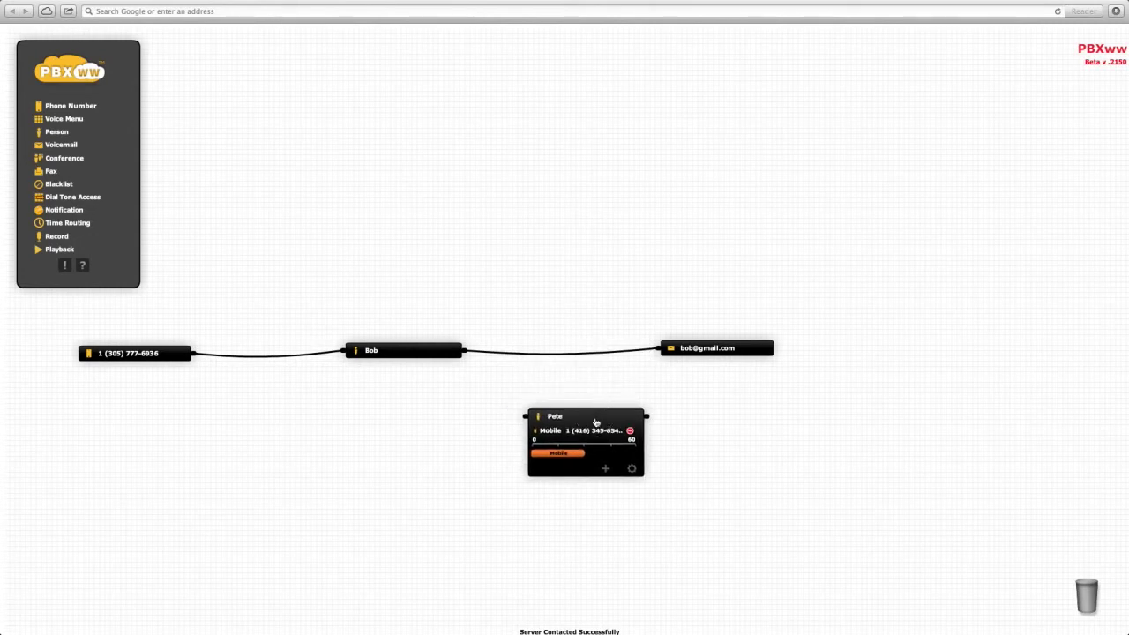
drag(630, 350, 527, 415)
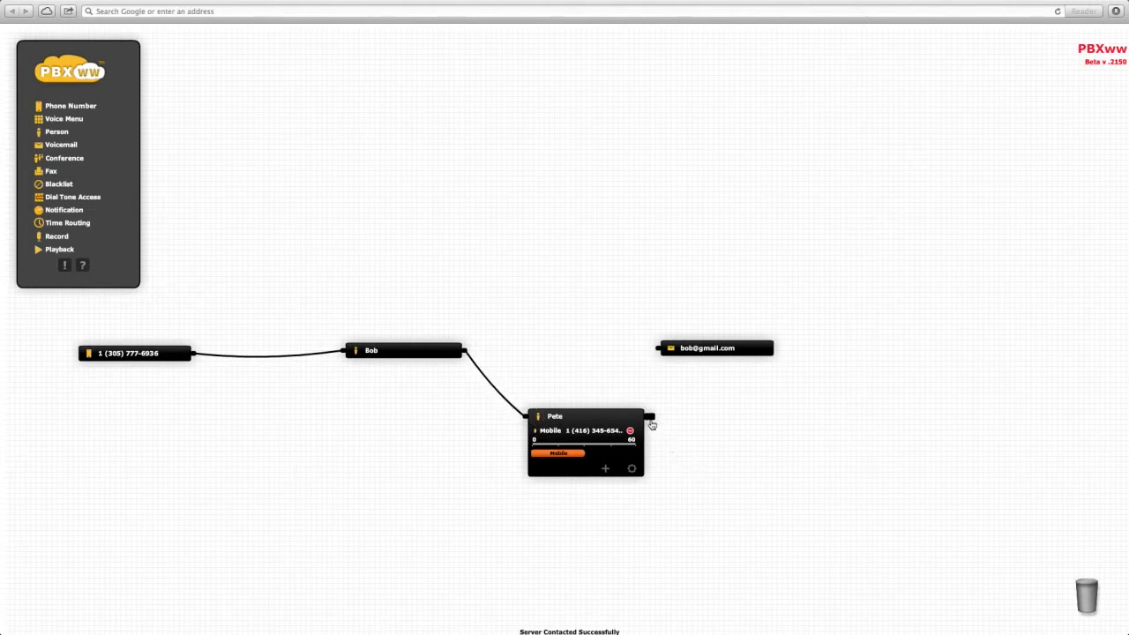
drag(648, 416, 657, 349)
drag(752, 350, 818, 352)
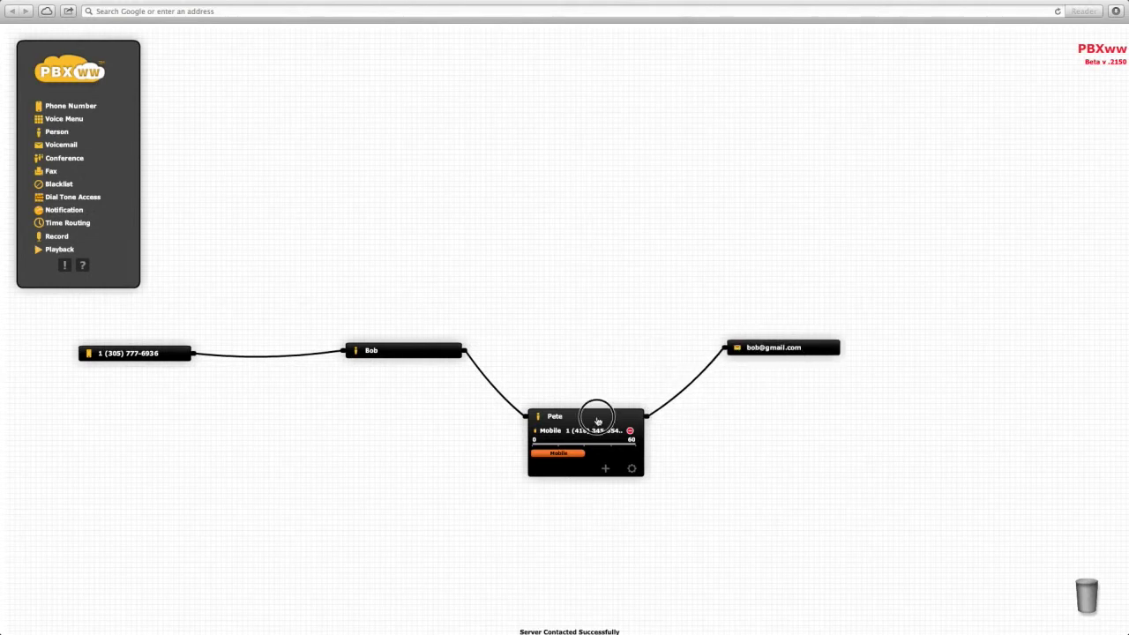
drag(596, 416, 614, 353)
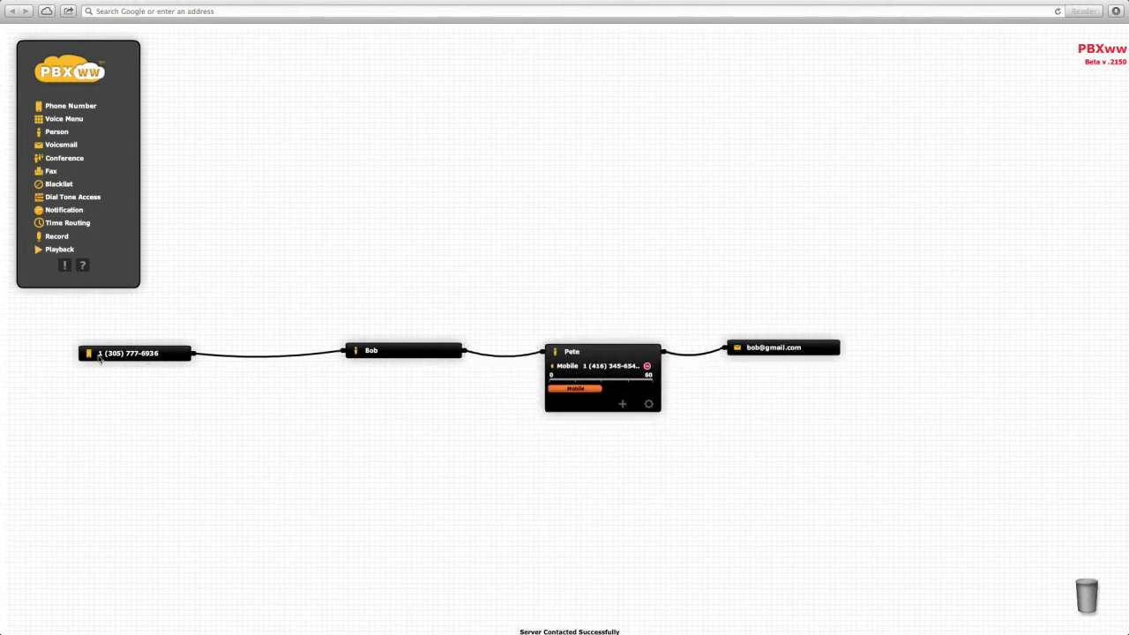
click(403, 357)
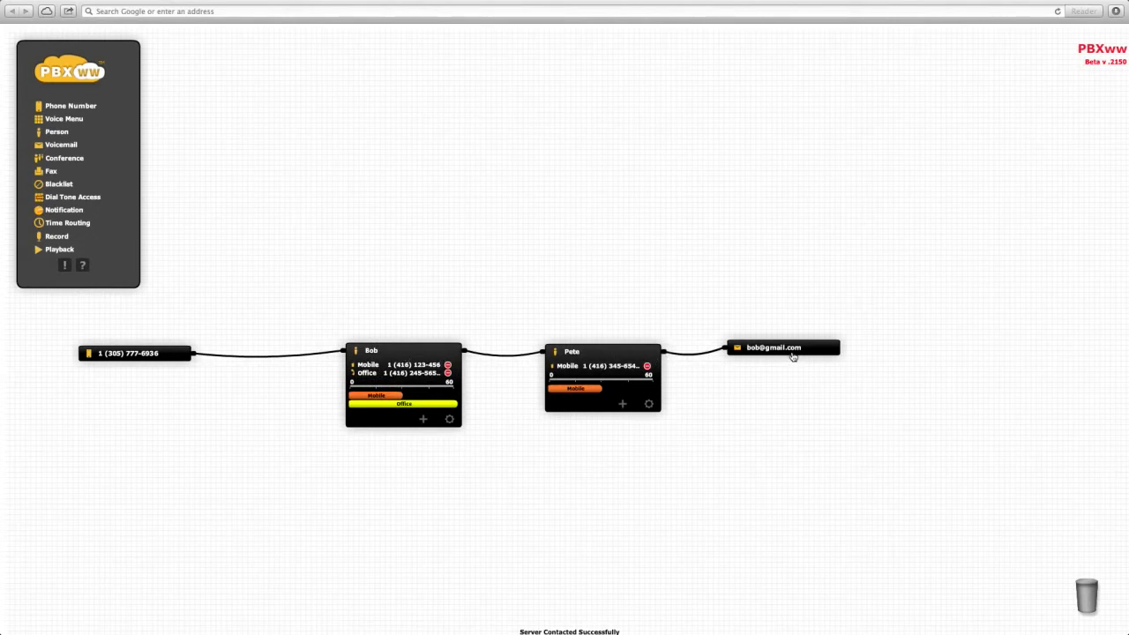
click(585, 351)
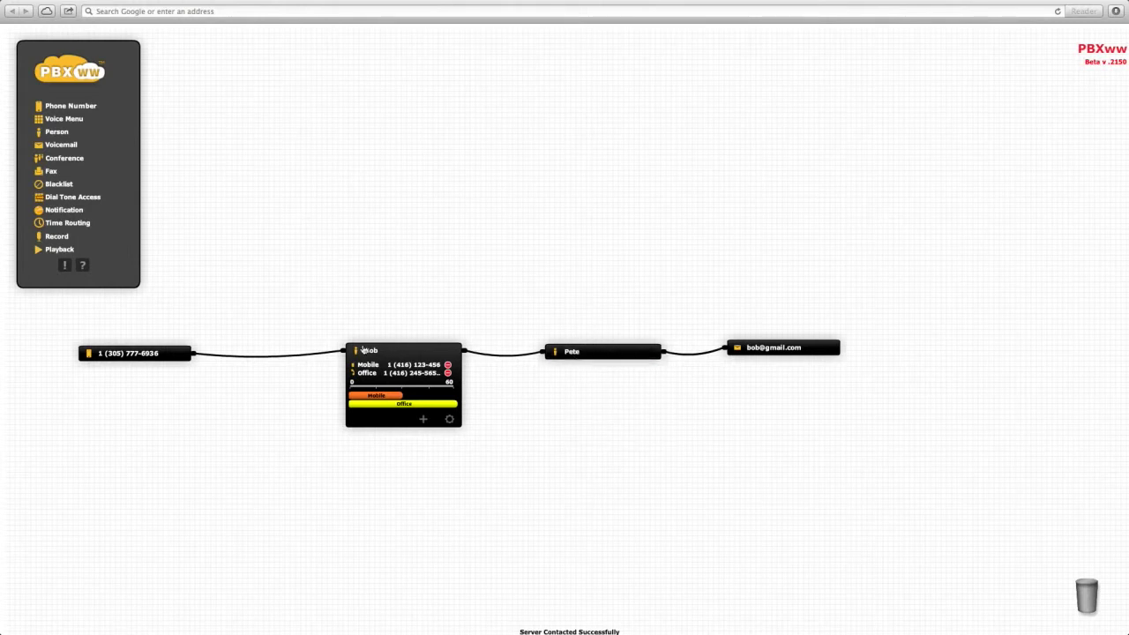
Step: Collapse the person nodes and place a Voice Menu node below the call chain
click(393, 351)
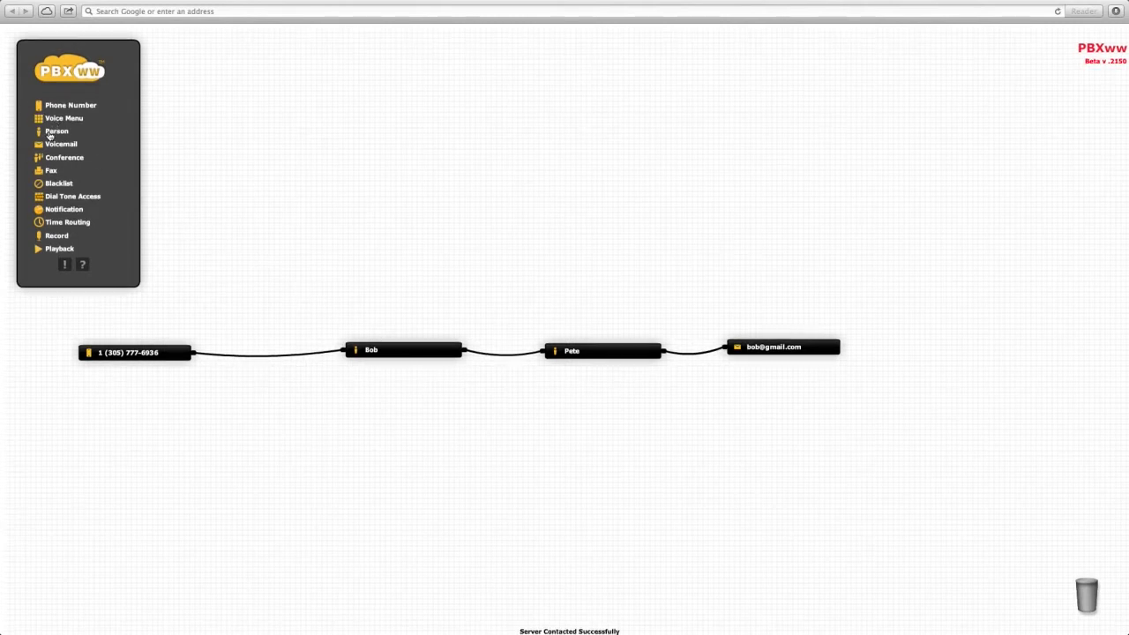
drag(53, 118, 287, 452)
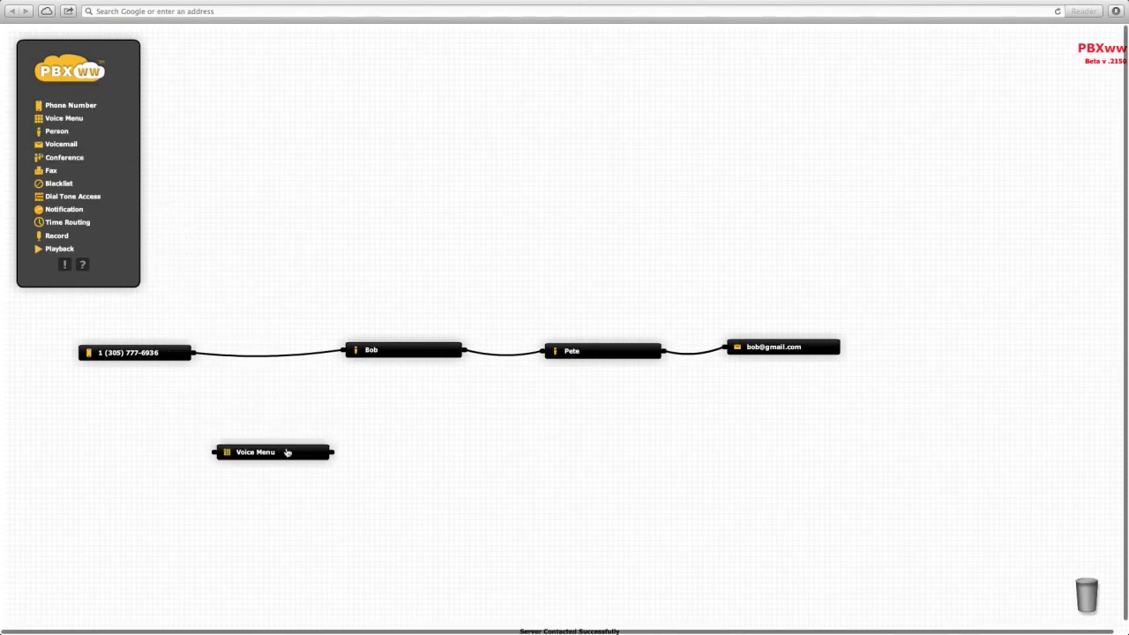
Step: Name the voice menu 'Bob and Pete co' and record a short spoken greeting for it
click(321, 488)
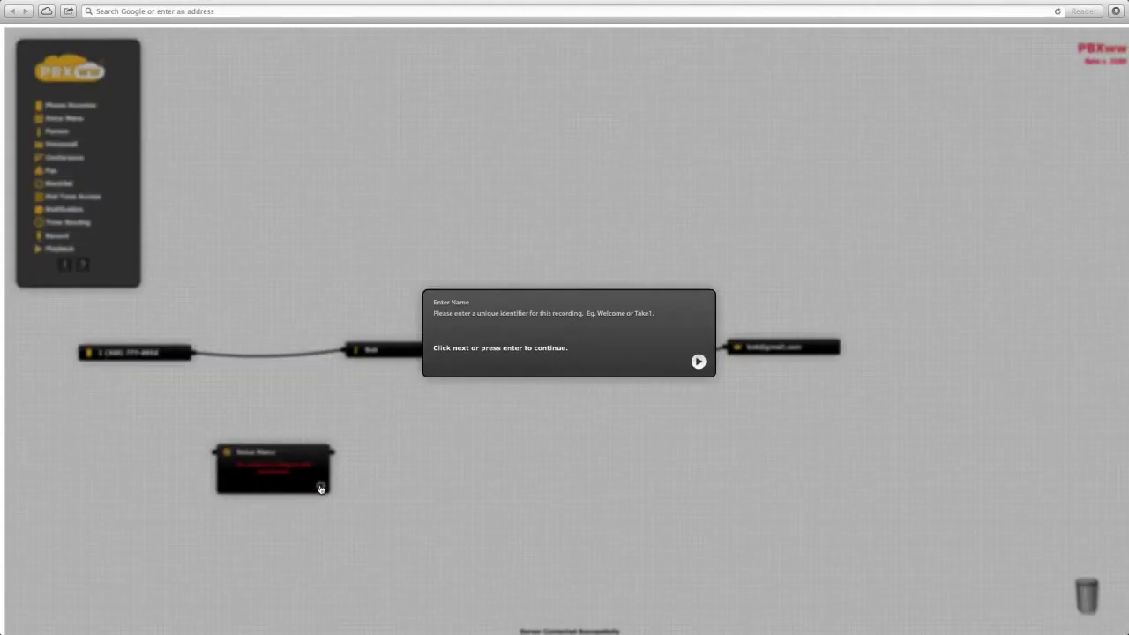
text(Bob and Pete)
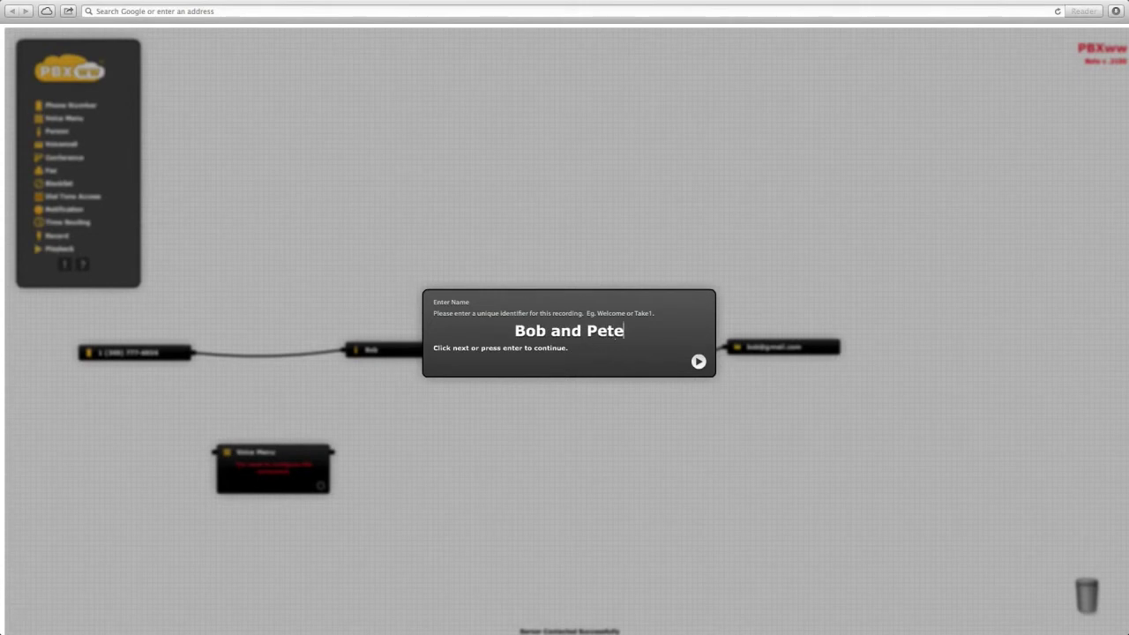
text( co)
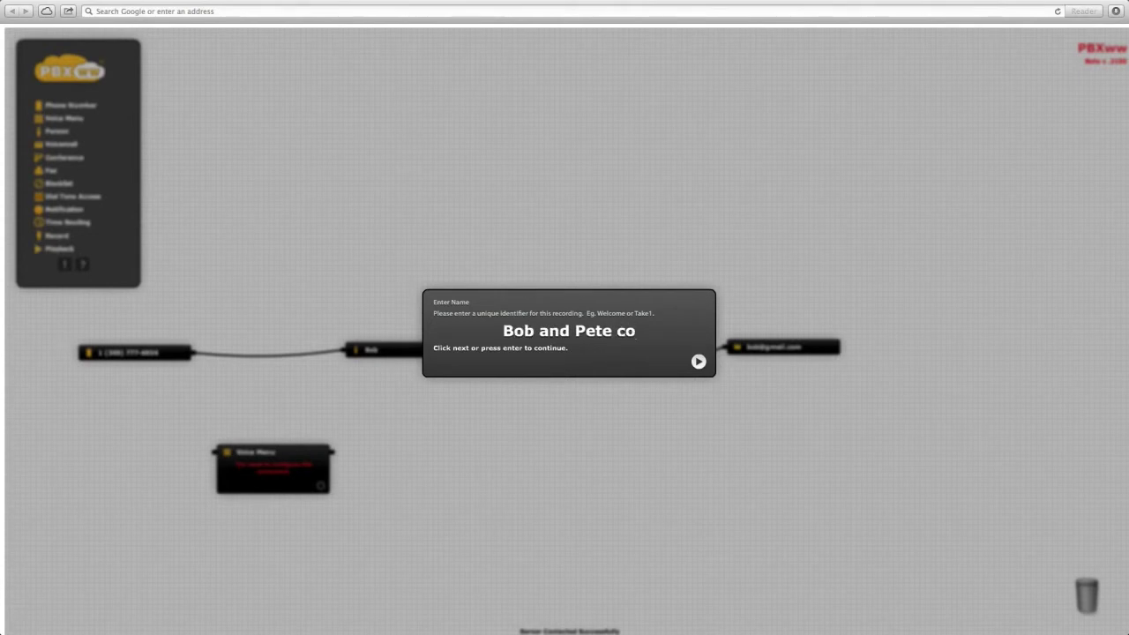
key(Return)
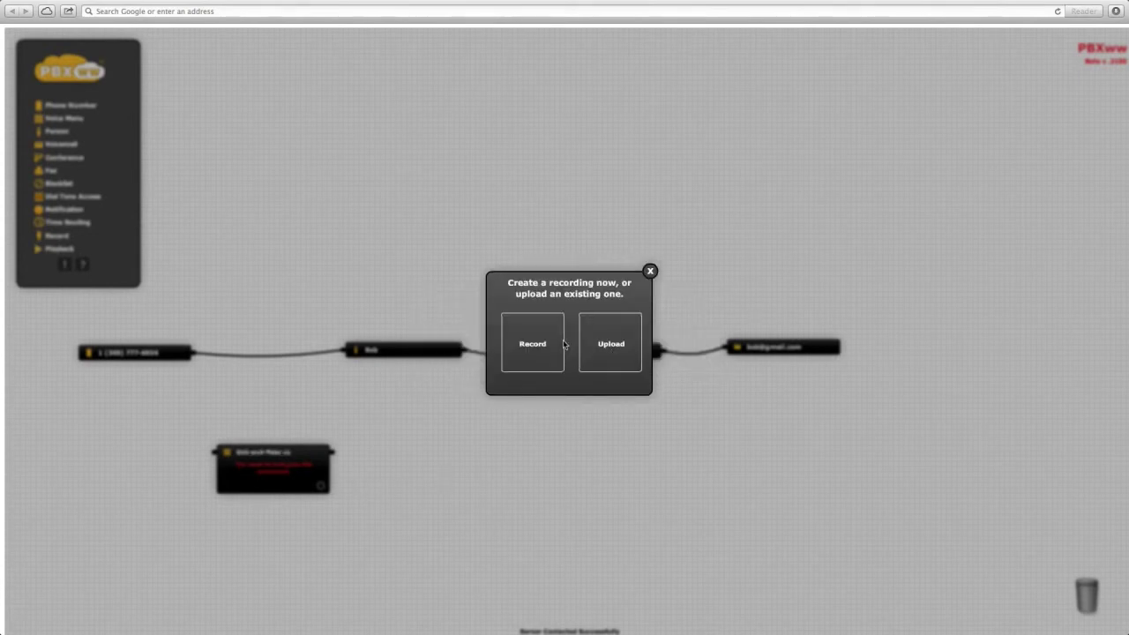
click(532, 345)
click(565, 351)
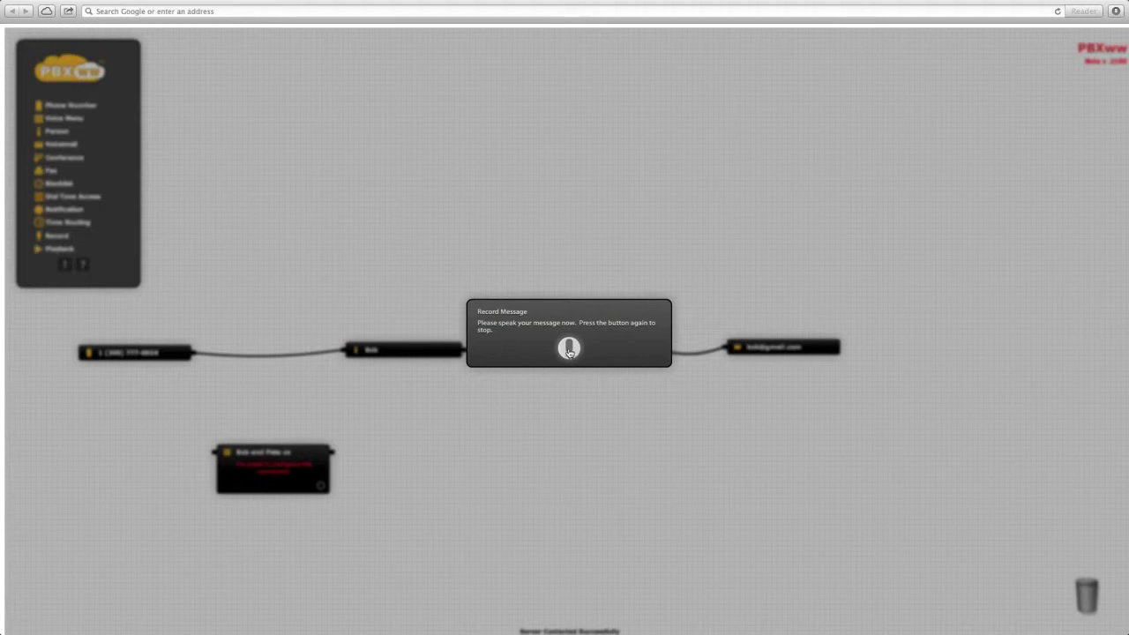
click(569, 351)
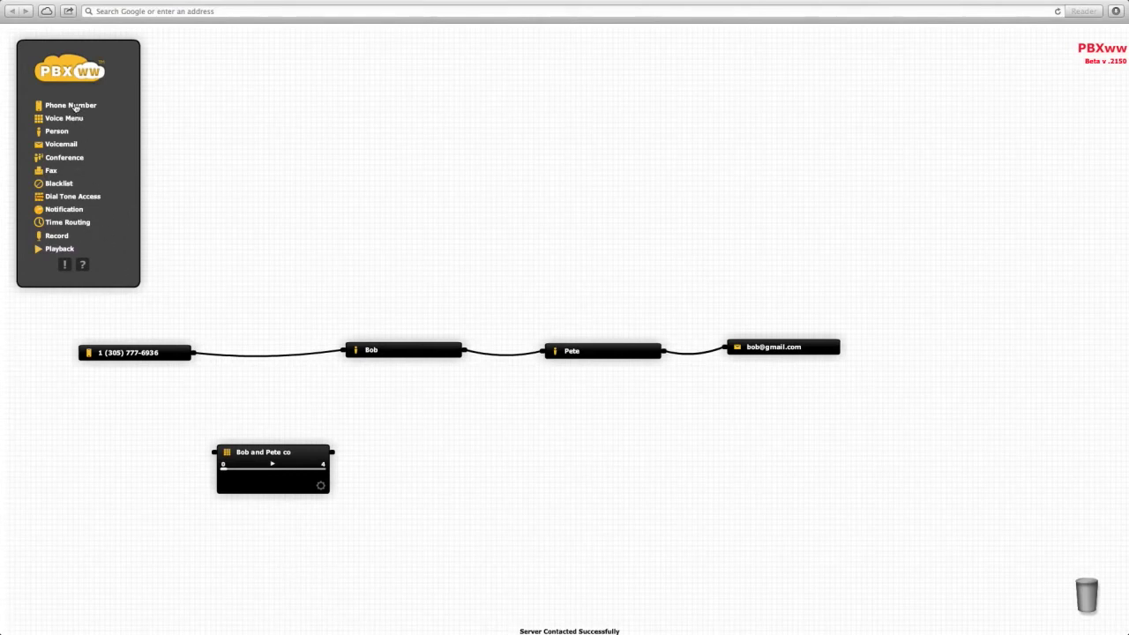
Step: Add a phone number node with the second 305 number and wire it into the Bob and Pete co menu
drag(75, 107, 120, 457)
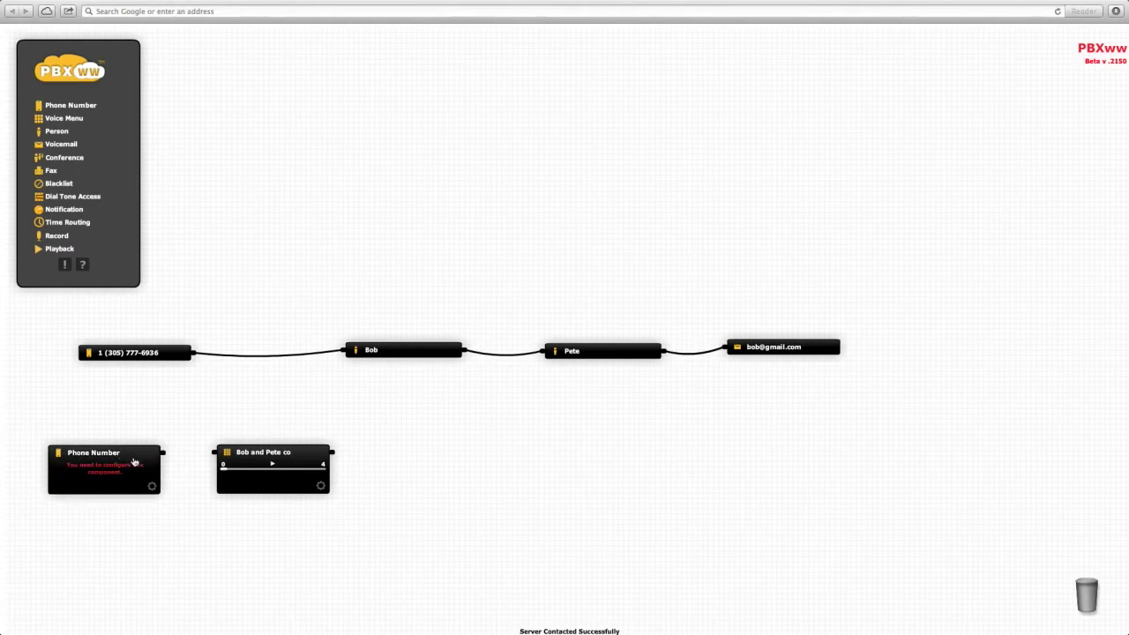
click(153, 483)
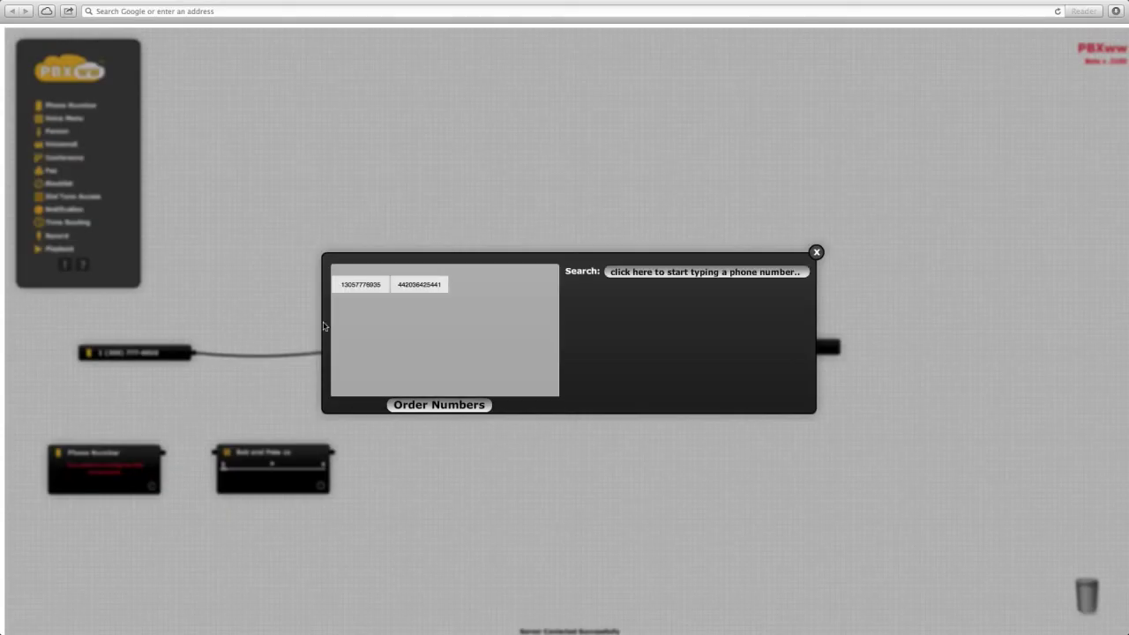
click(361, 290)
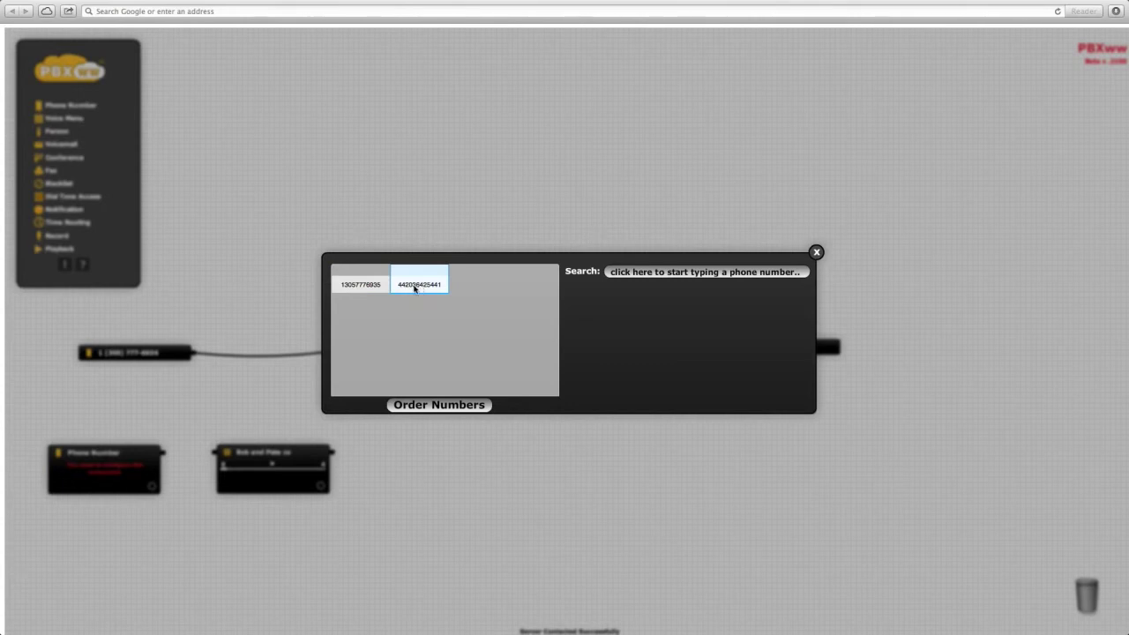
click(362, 285)
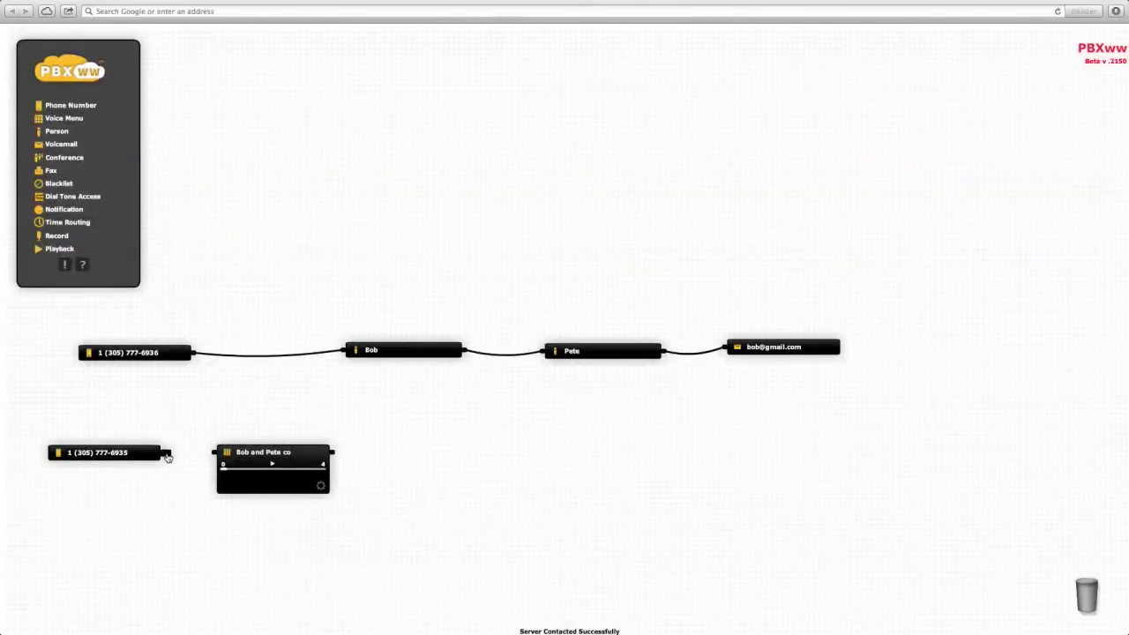
drag(167, 456, 342, 351)
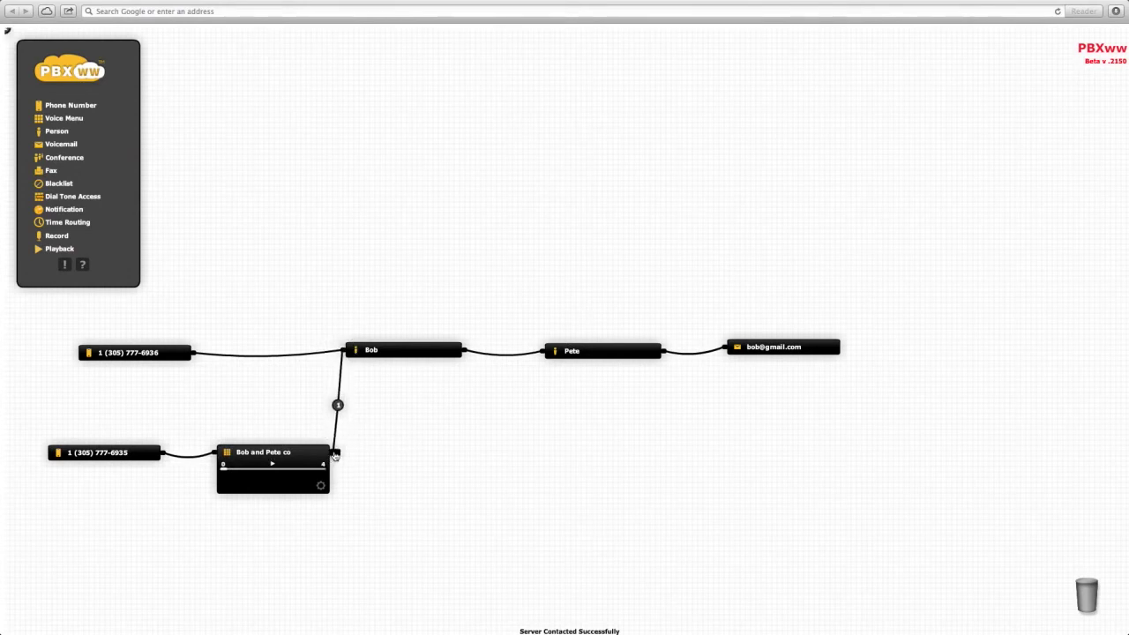
Step: Route a second menu option to Pete and renumber that option from 2 to 300
drag(335, 455, 542, 352)
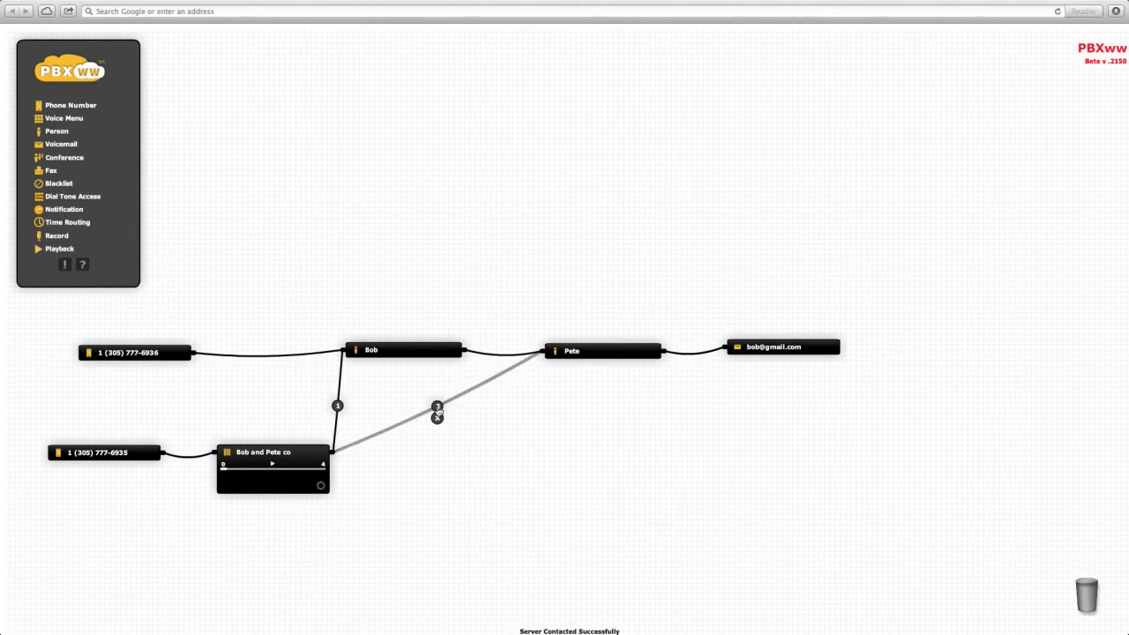
click(438, 411)
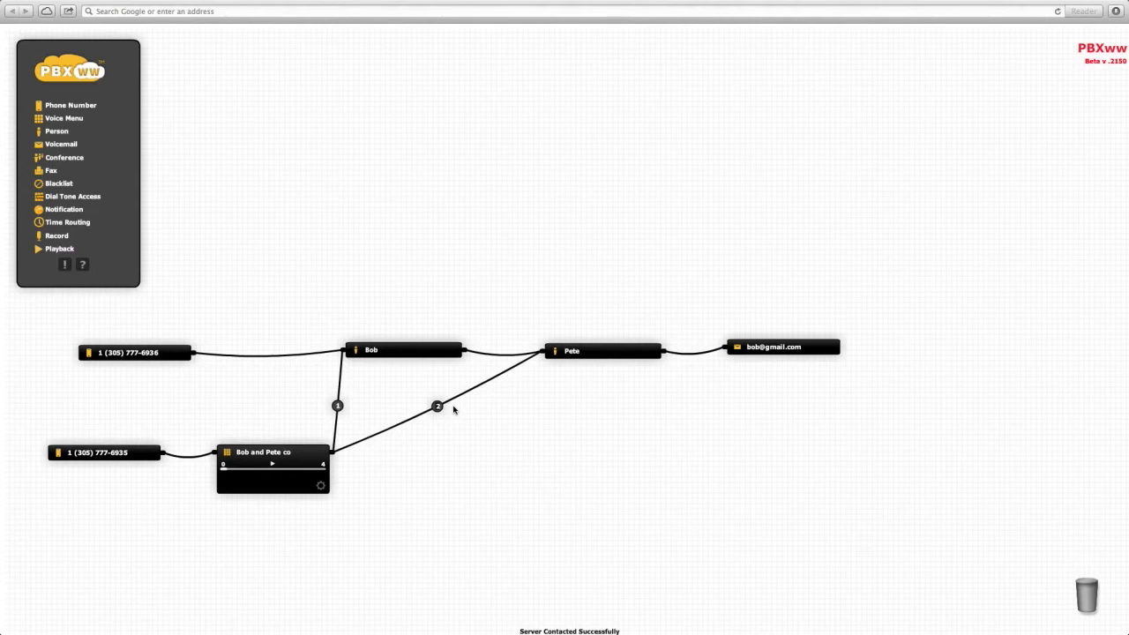
click(437, 406)
text(300)
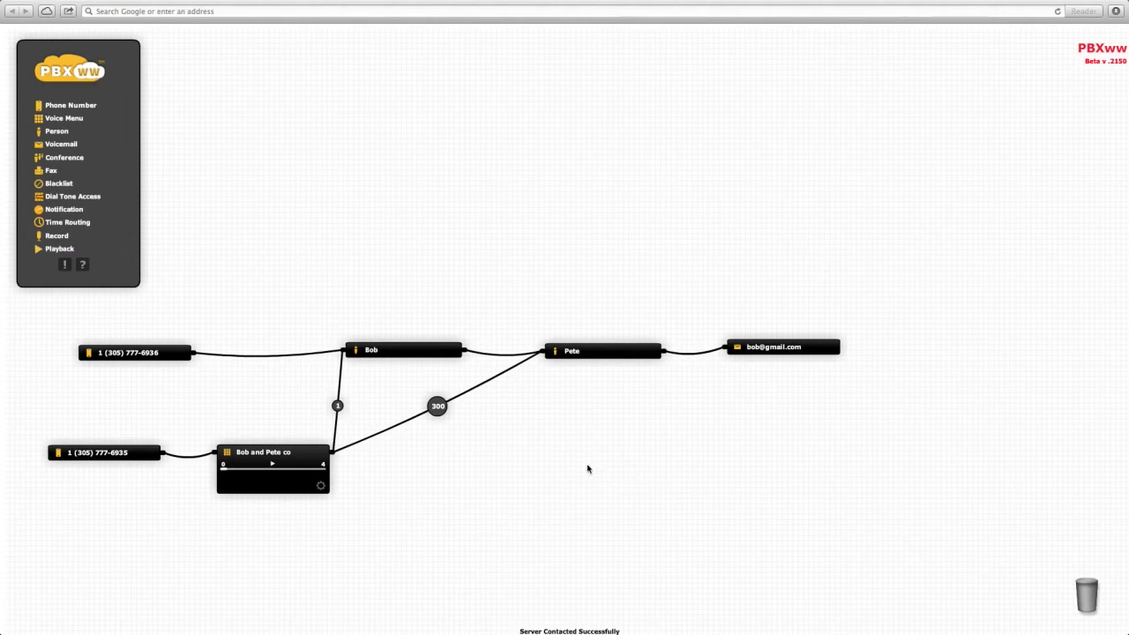
Step: Reconnect the original number to the menu, delete the Bob–Pete link, and reposition Bob and Pete
drag(339, 352, 288, 421)
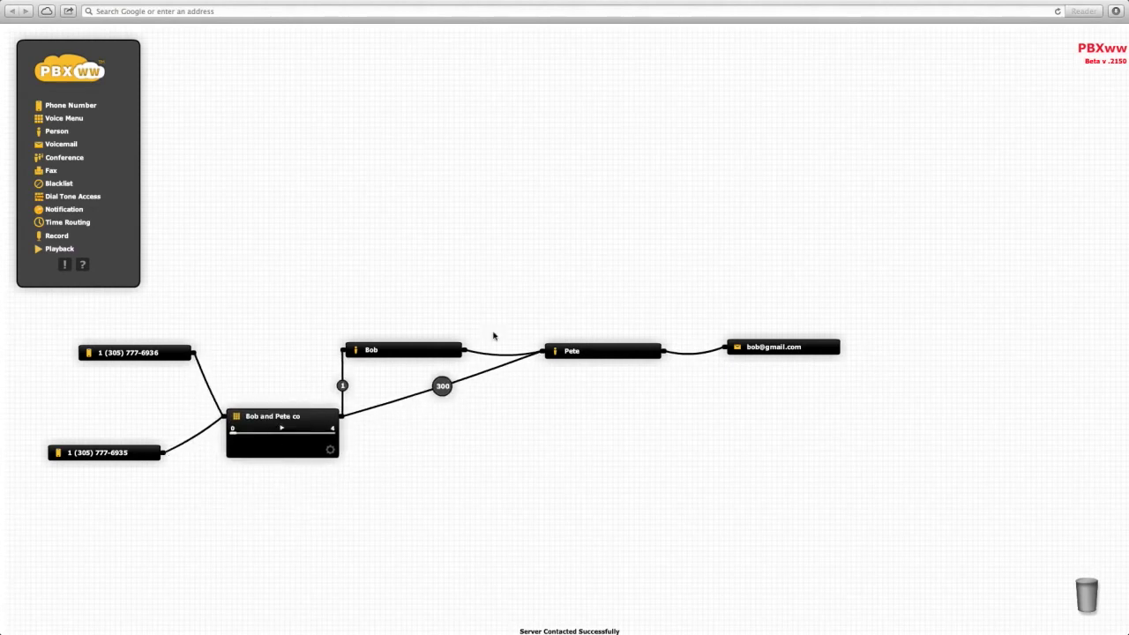
click(503, 357)
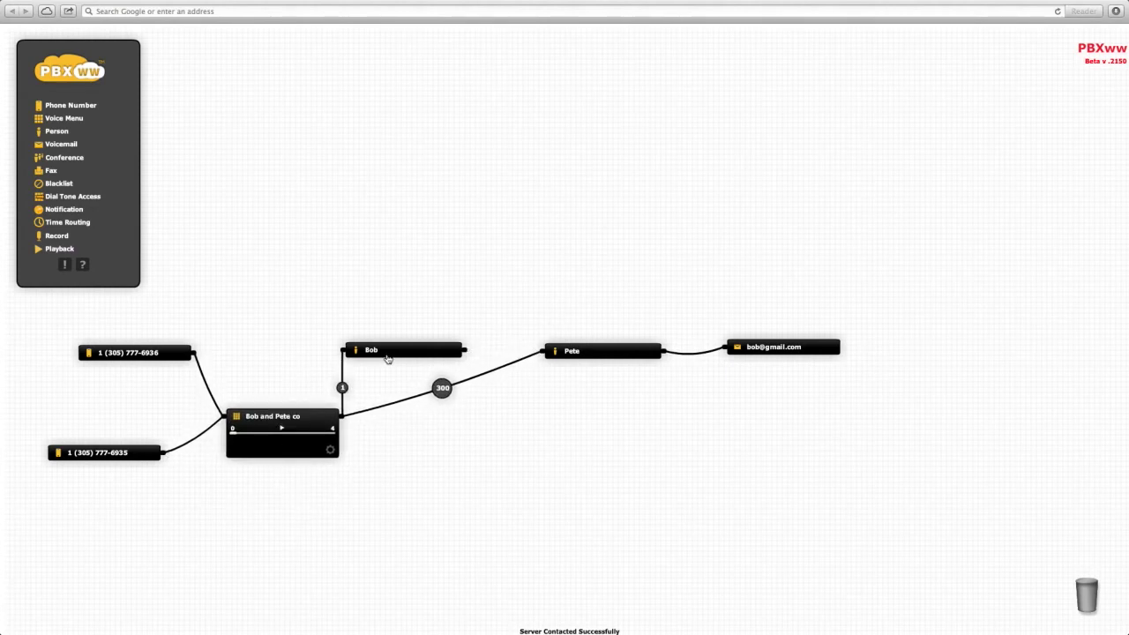
drag(456, 327, 621, 264)
drag(600, 355, 587, 495)
Step: Link Bob to the voicemail, shift the menu right, and add another phone number node
drag(639, 289, 727, 347)
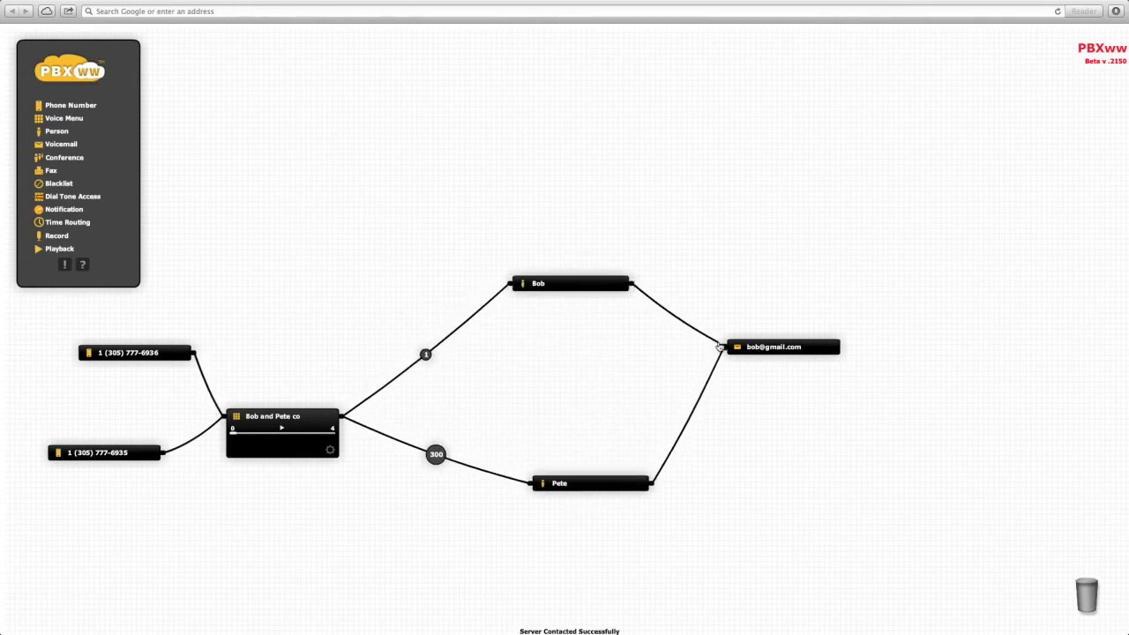
drag(287, 420, 378, 413)
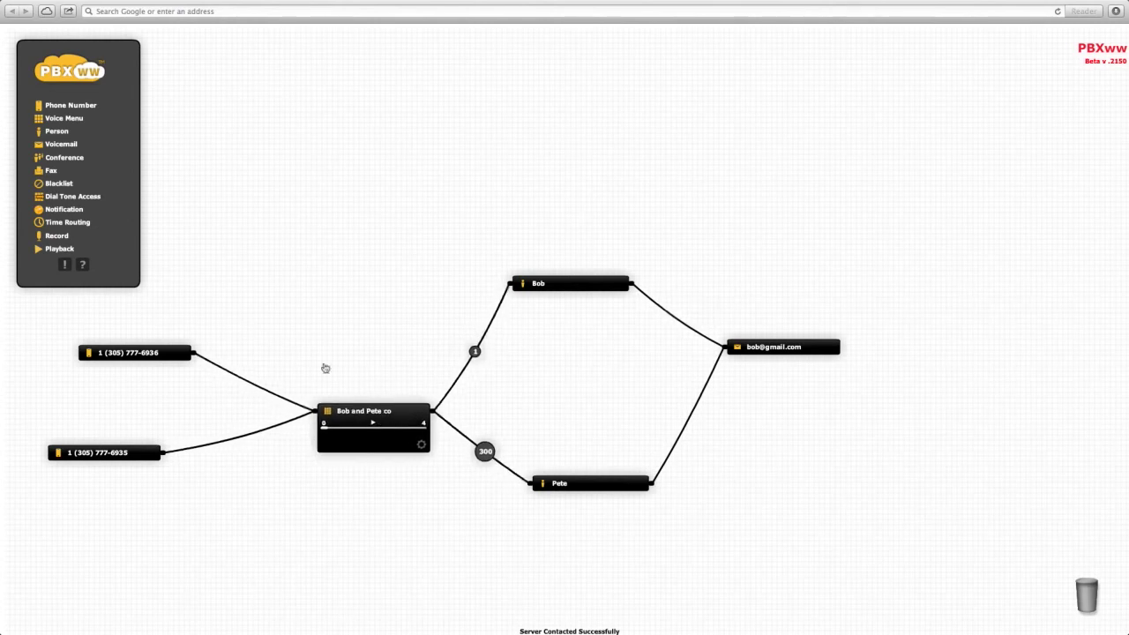
drag(66, 105, 135, 402)
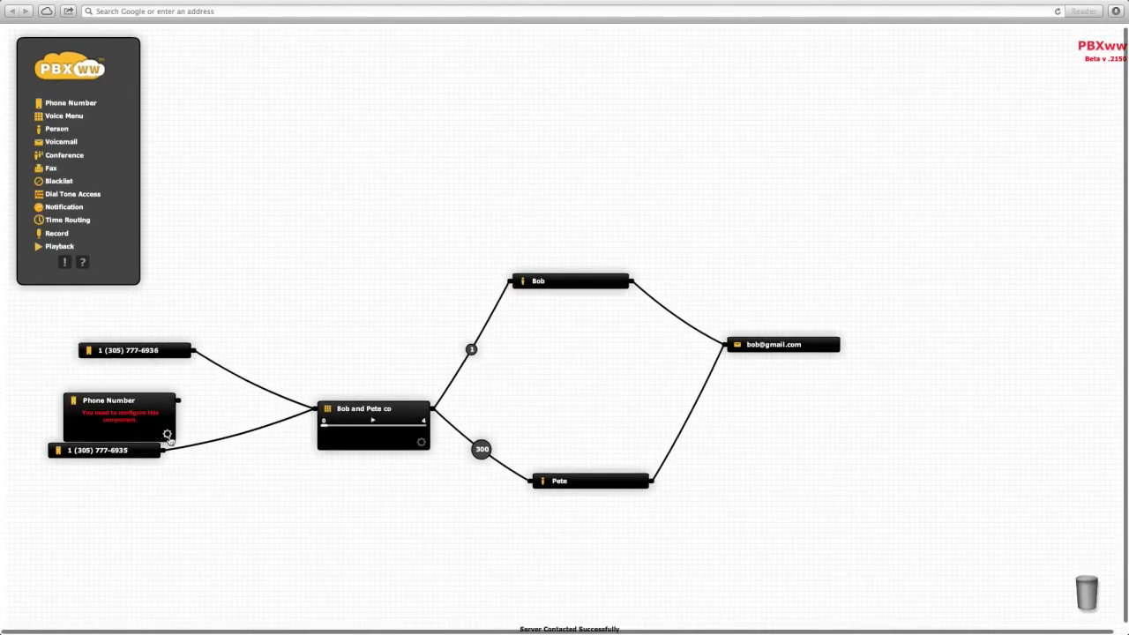
click(168, 435)
click(362, 293)
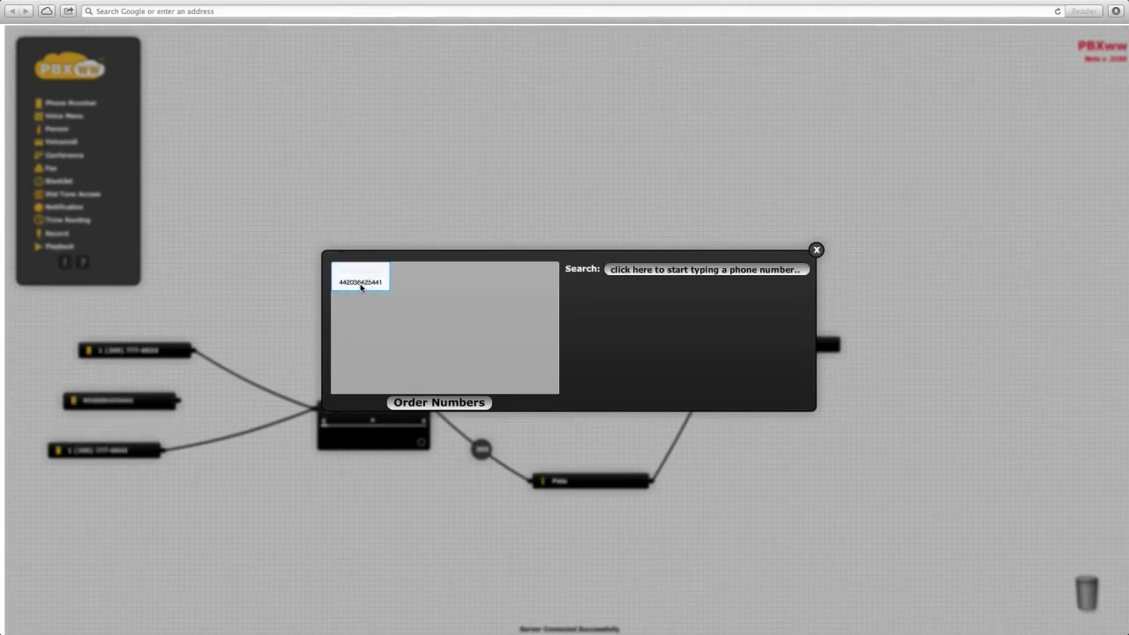
drag(176, 401, 511, 281)
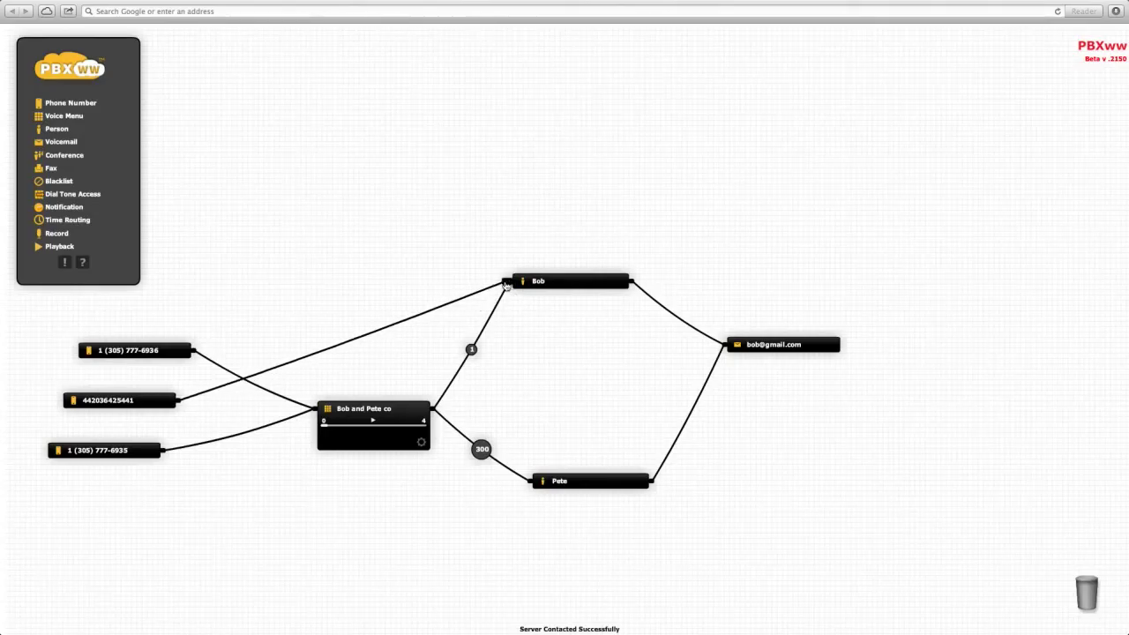
drag(109, 399, 177, 294)
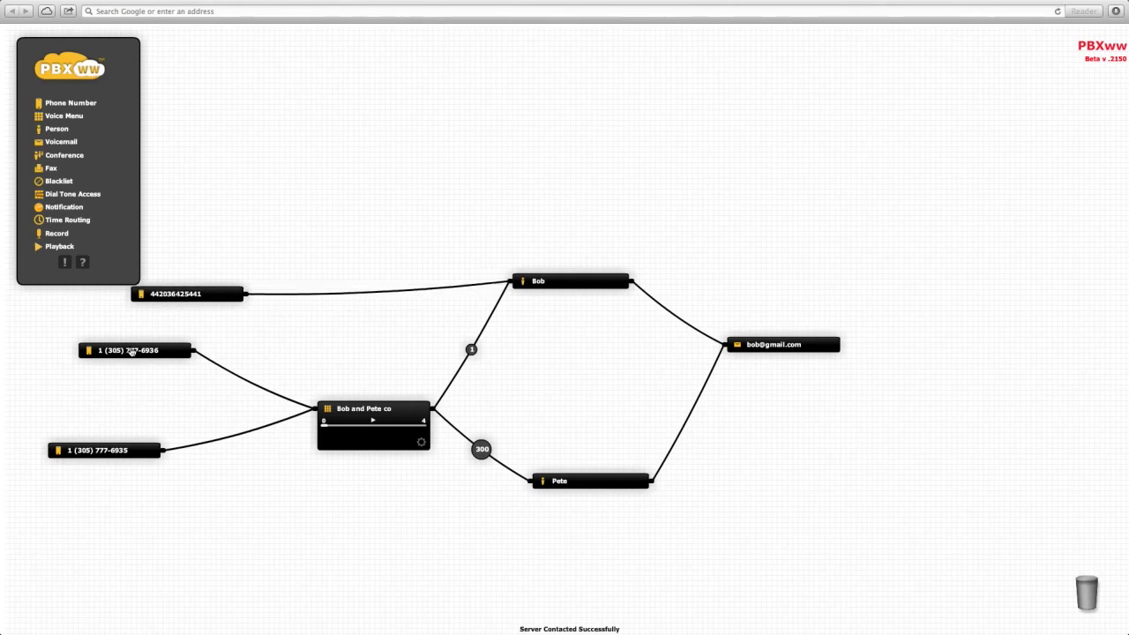
drag(124, 353, 1066, 597)
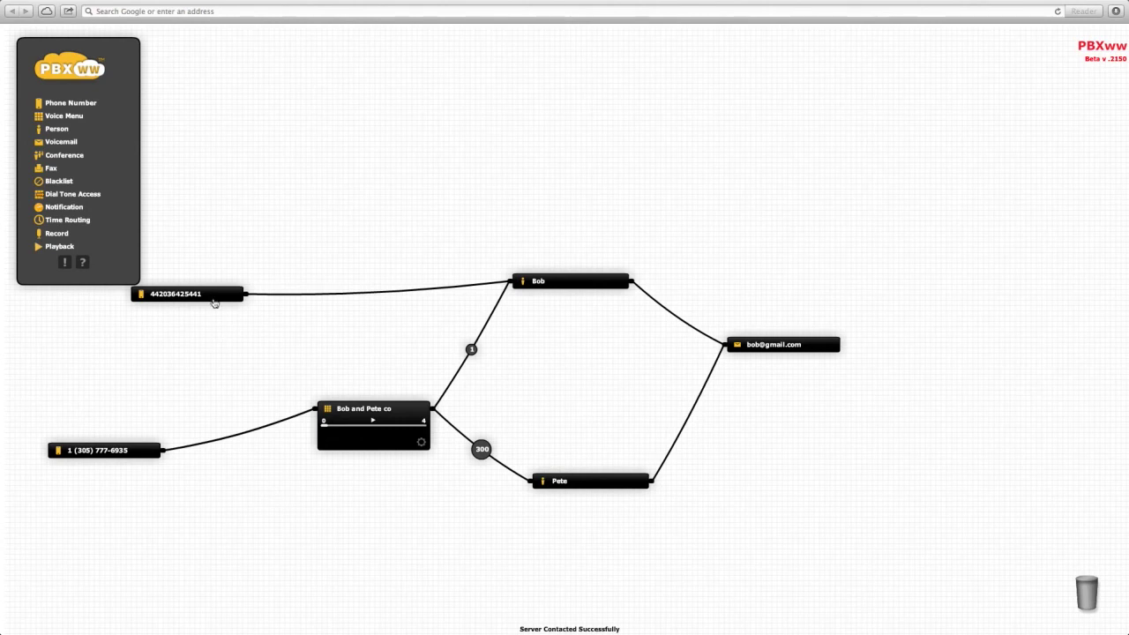
drag(205, 300, 128, 345)
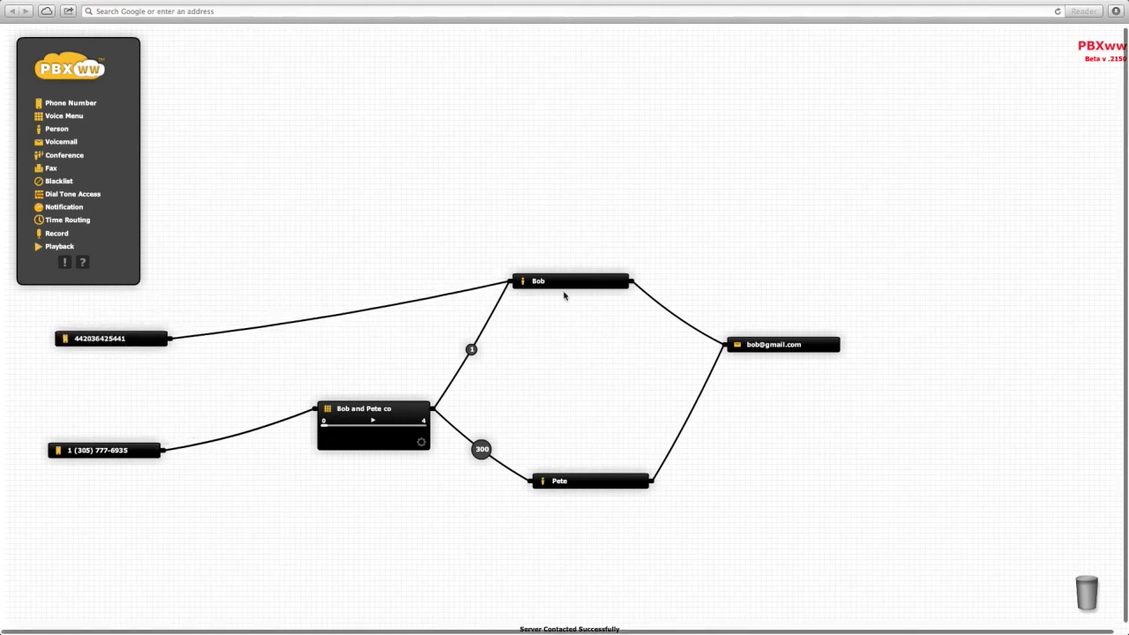
drag(565, 284, 610, 337)
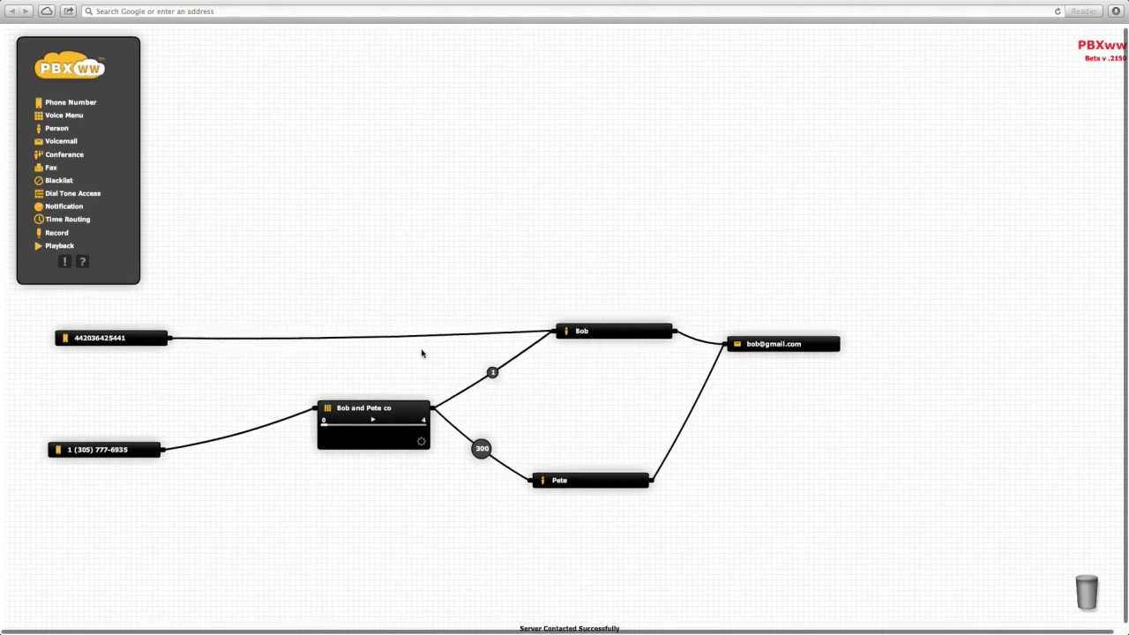
drag(426, 336, 305, 408)
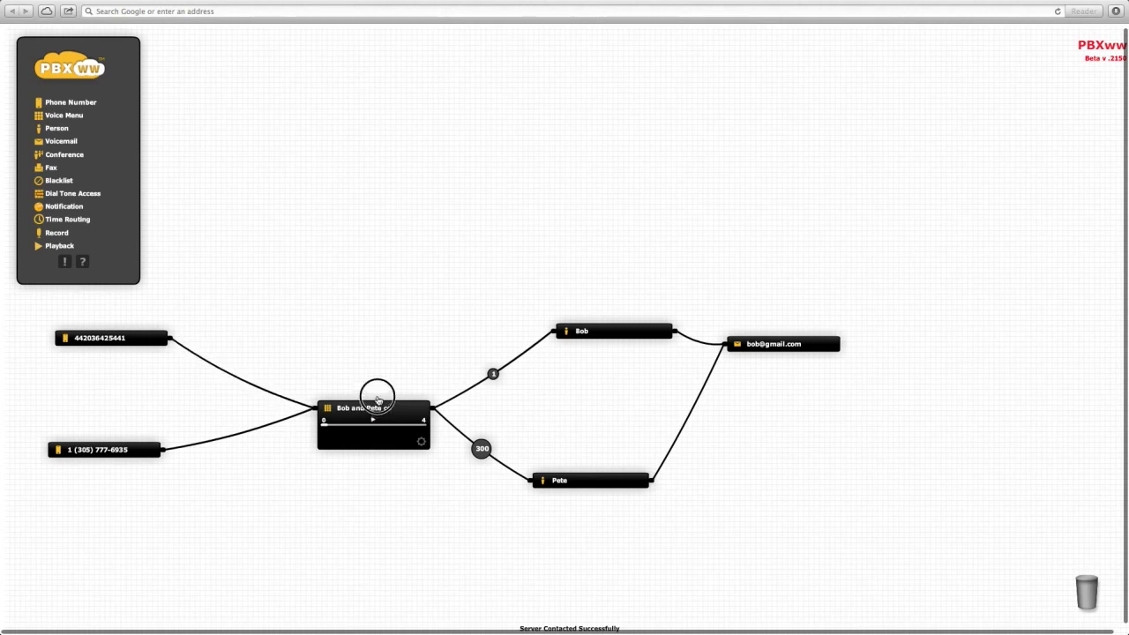
drag(377, 409, 377, 392)
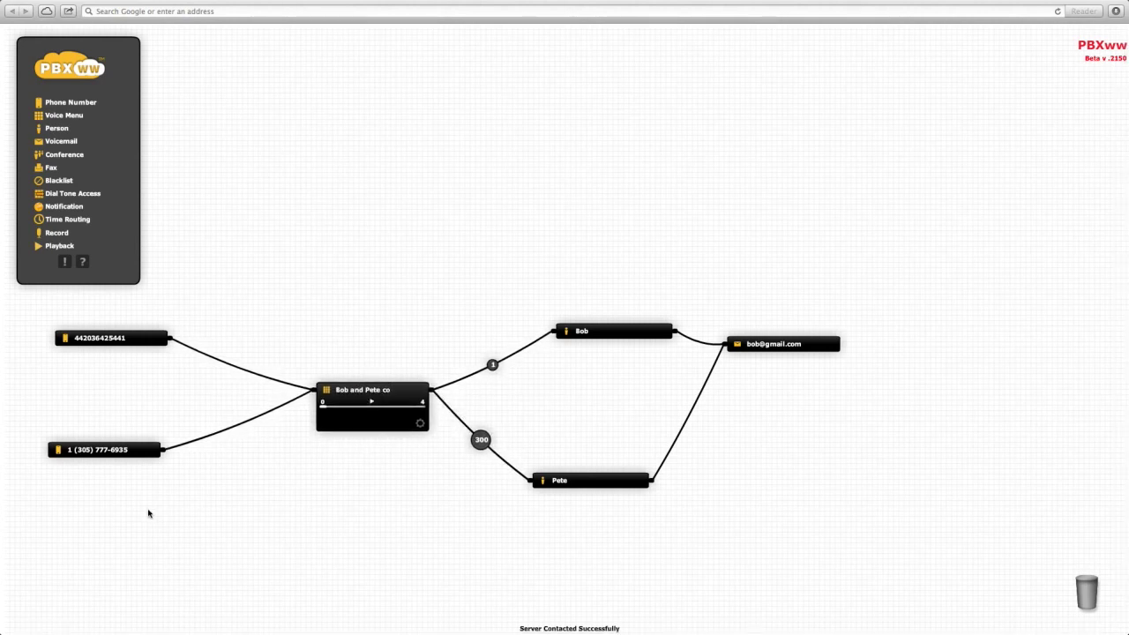